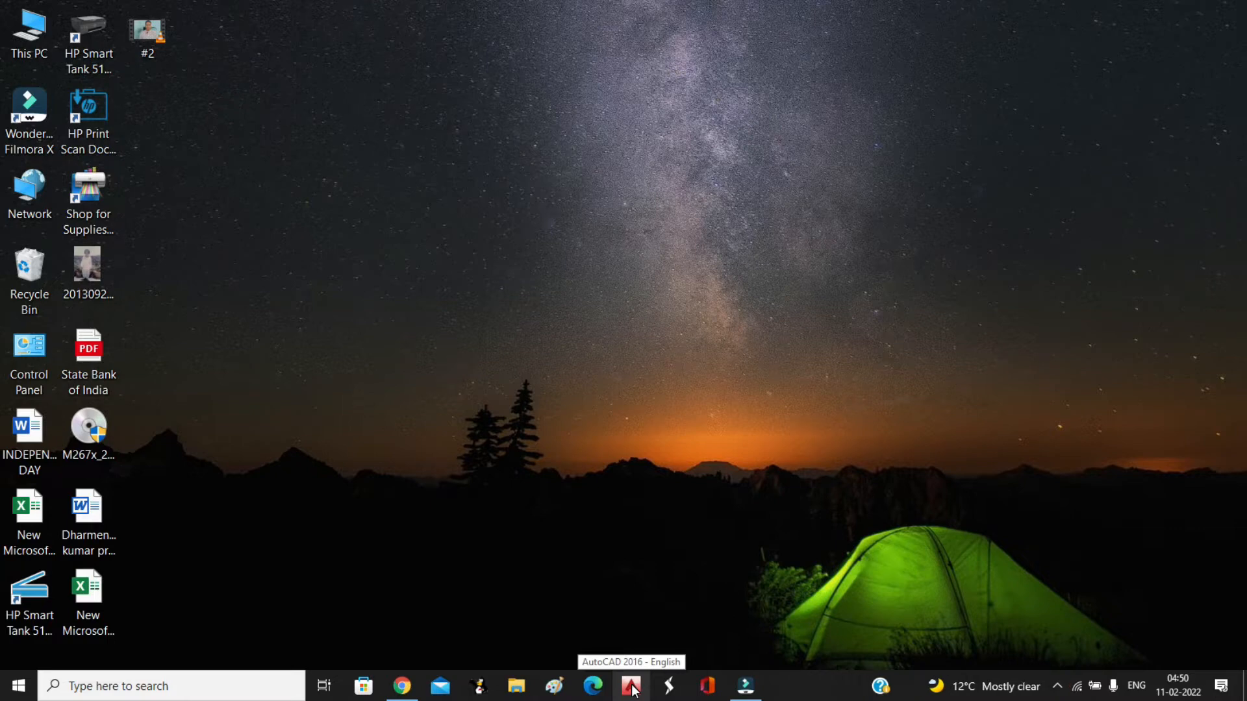
Start a new blank drawing in AutoCAD 2016 with the grid display turned off.
{"action": "left_click", "coordinate": [633, 687]}
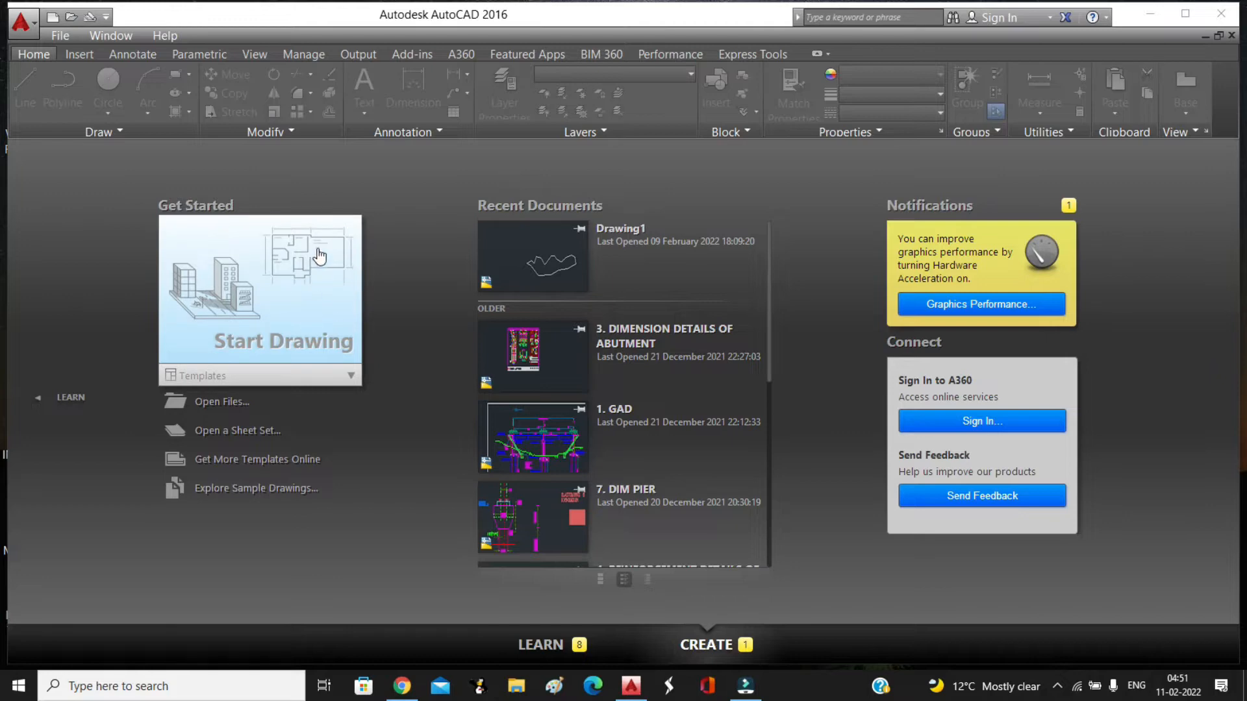
{"action": "left_click", "coordinate": [276, 303]}
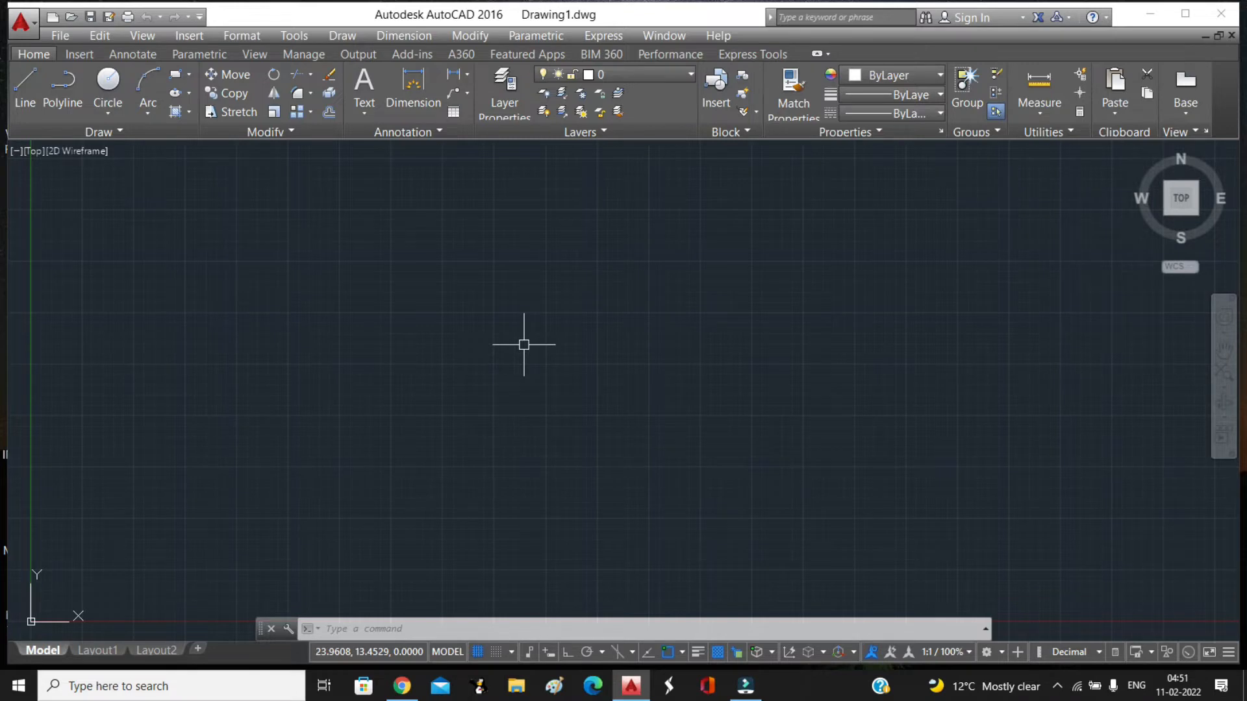
{"action": "key", "text": "F7"}
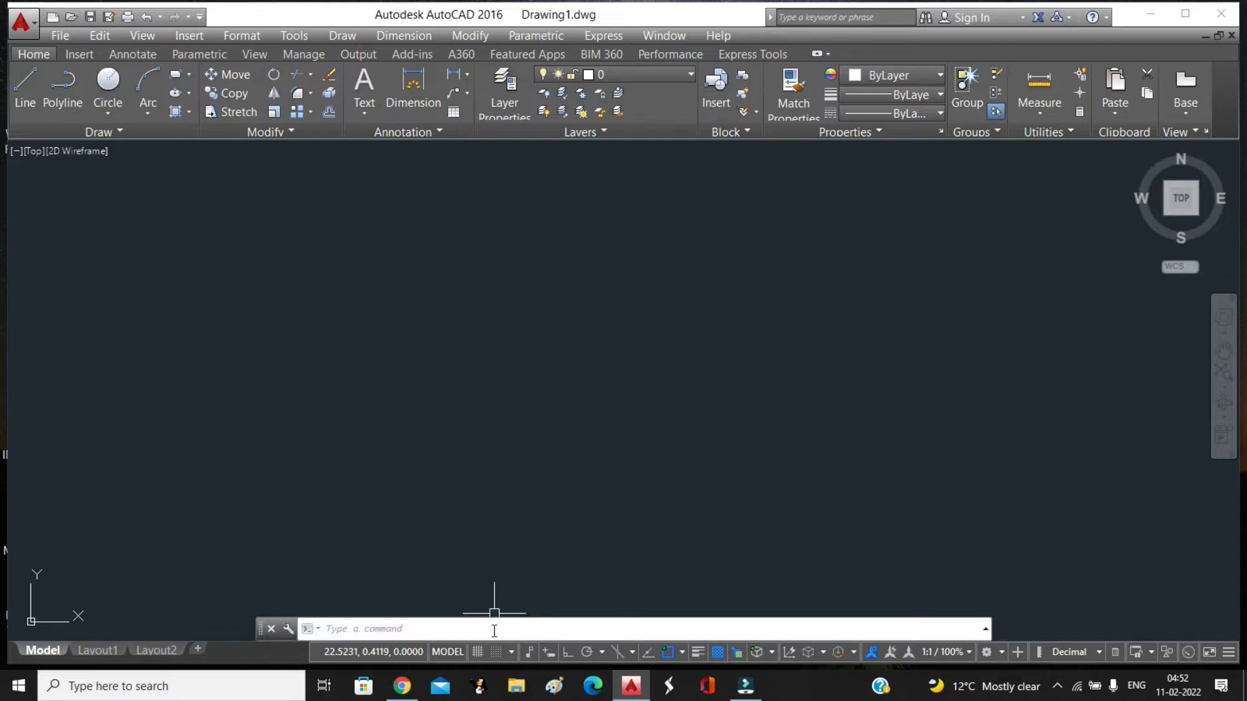
Draw a line from point 2,3 with a length of 5 at 45°, using relative polar coordinates (@5<45).
{"action": "left_click", "coordinate": [451, 628]}
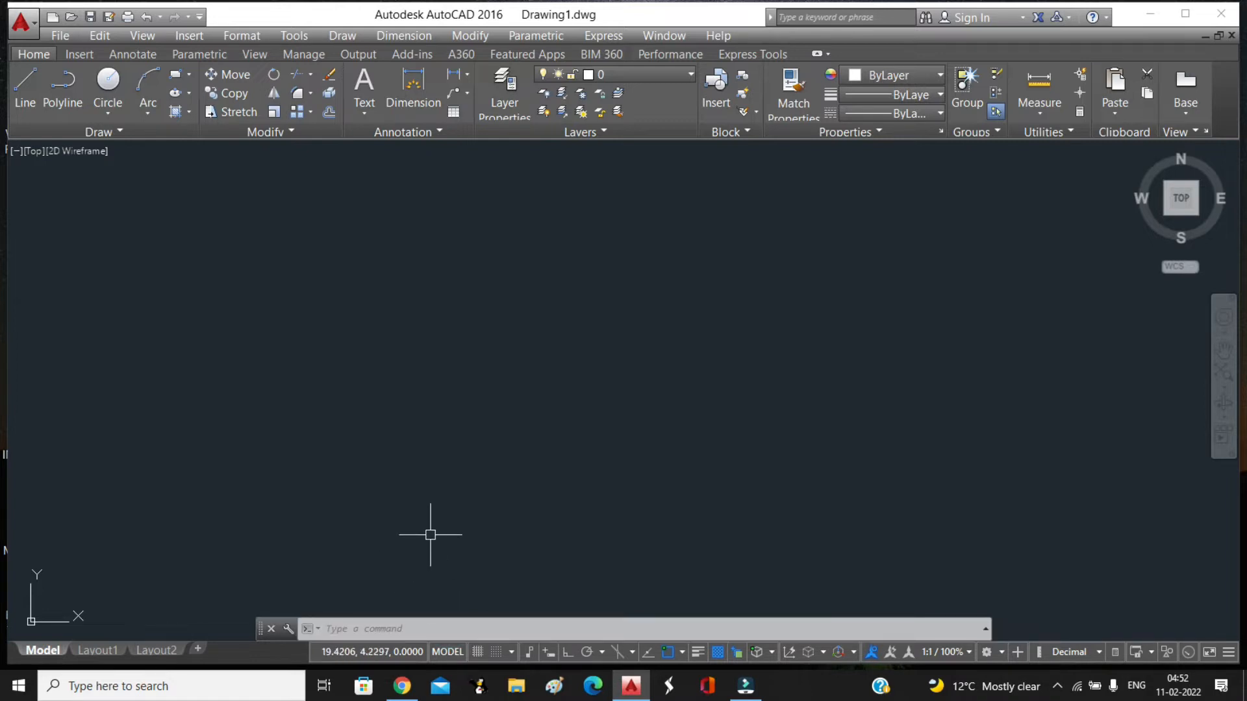
{"action": "type", "text": "l"}
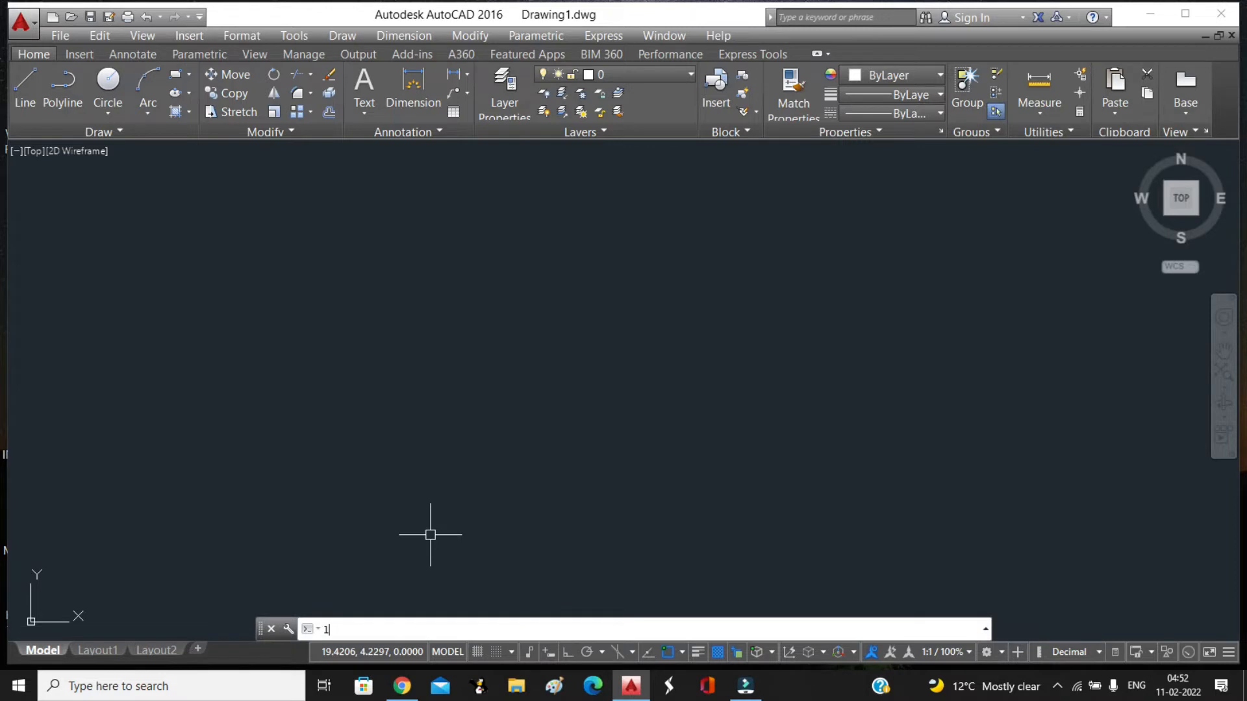
{"action": "key", "text": "Return"}
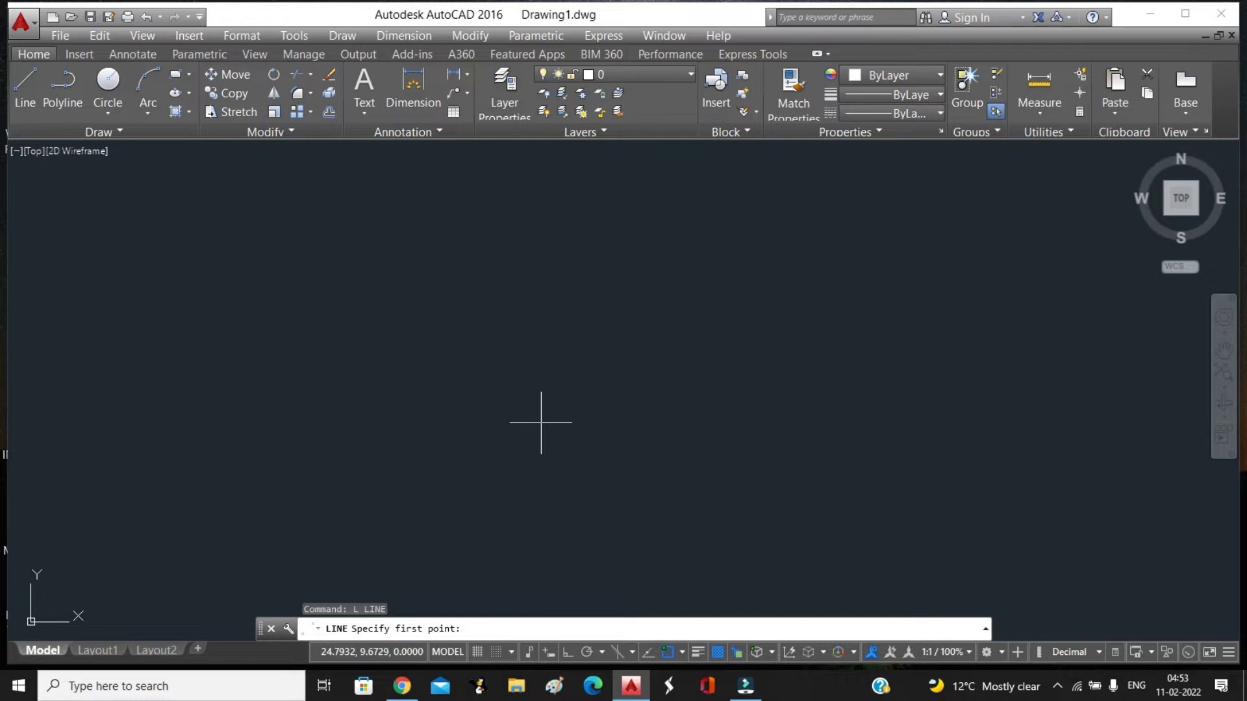
{"action": "type", "text": "2,3"}
{"action": "key", "text": "Return"}
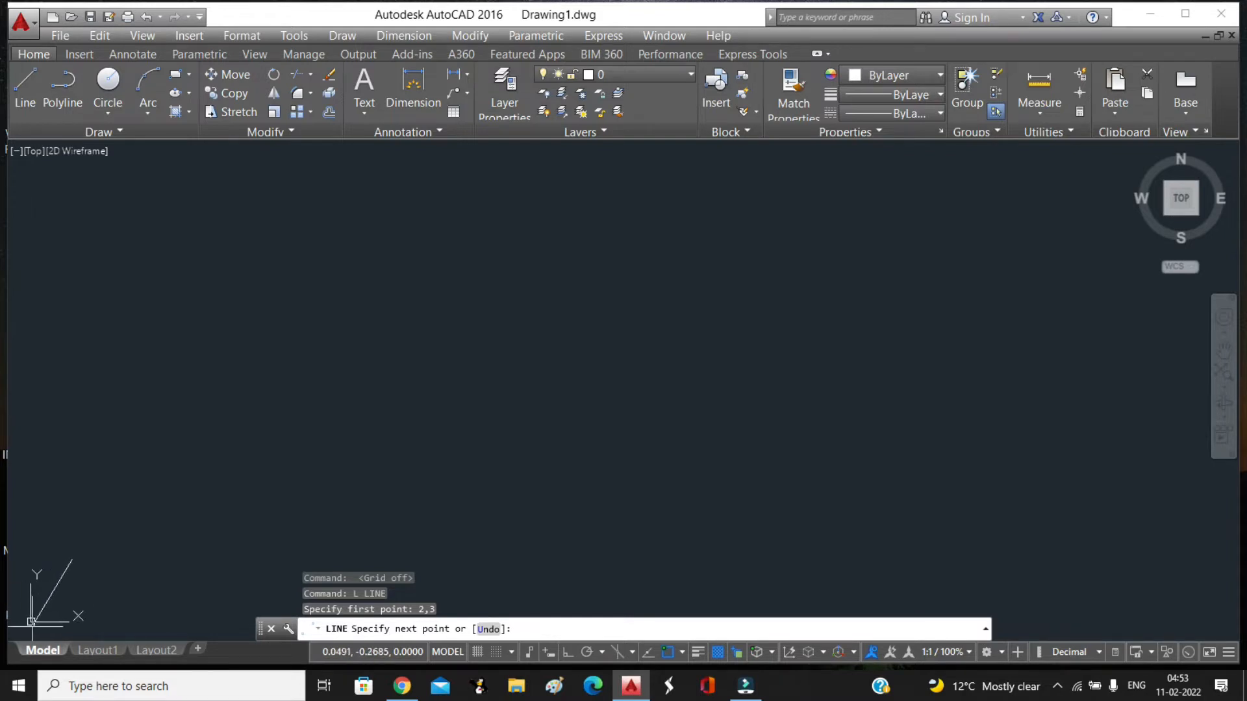
{"action": "mouse_move", "coordinate": [74, 575]}
{"action": "middle_mouse_down"}
{"action": "mouse_move", "coordinate": [248, 431]}
{"action": "mouse_move", "coordinate": [557, 326]}
{"action": "mouse_move", "coordinate": [557, 344]}
{"action": "middle_mouse_up"}
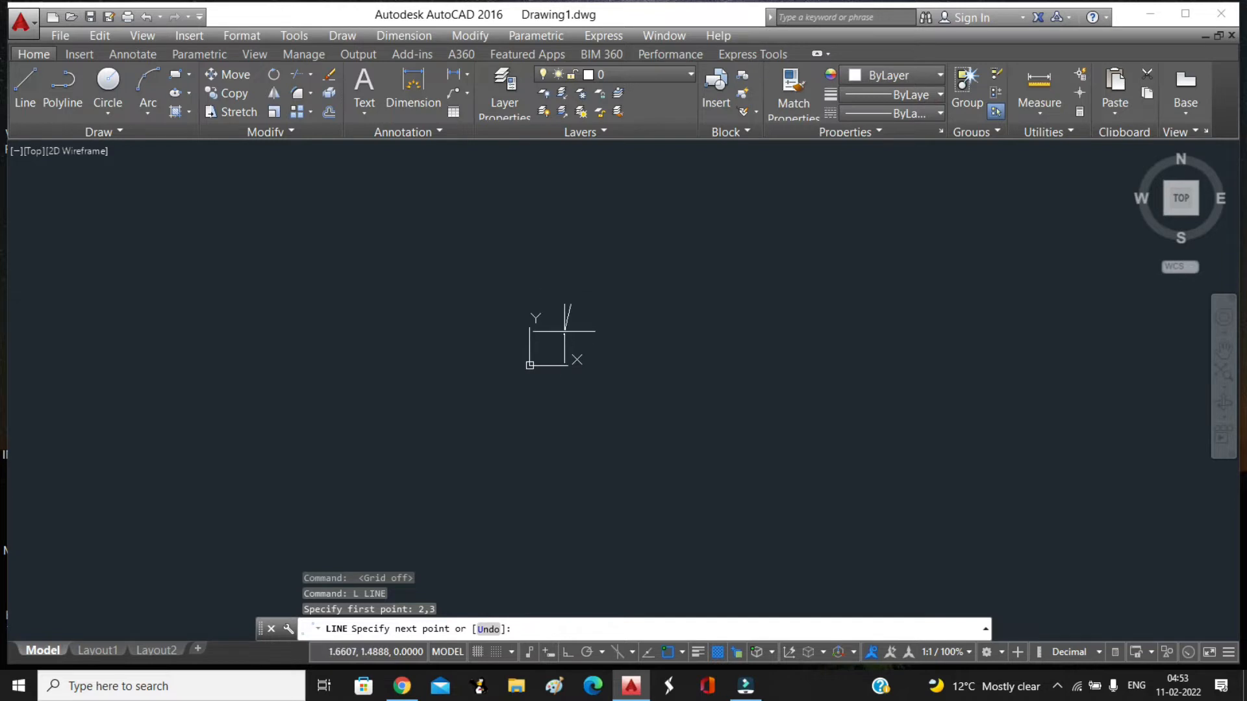
{"action": "middle_click_drag", "start_coordinate": [623, 313], "coordinate": [598, 424]}
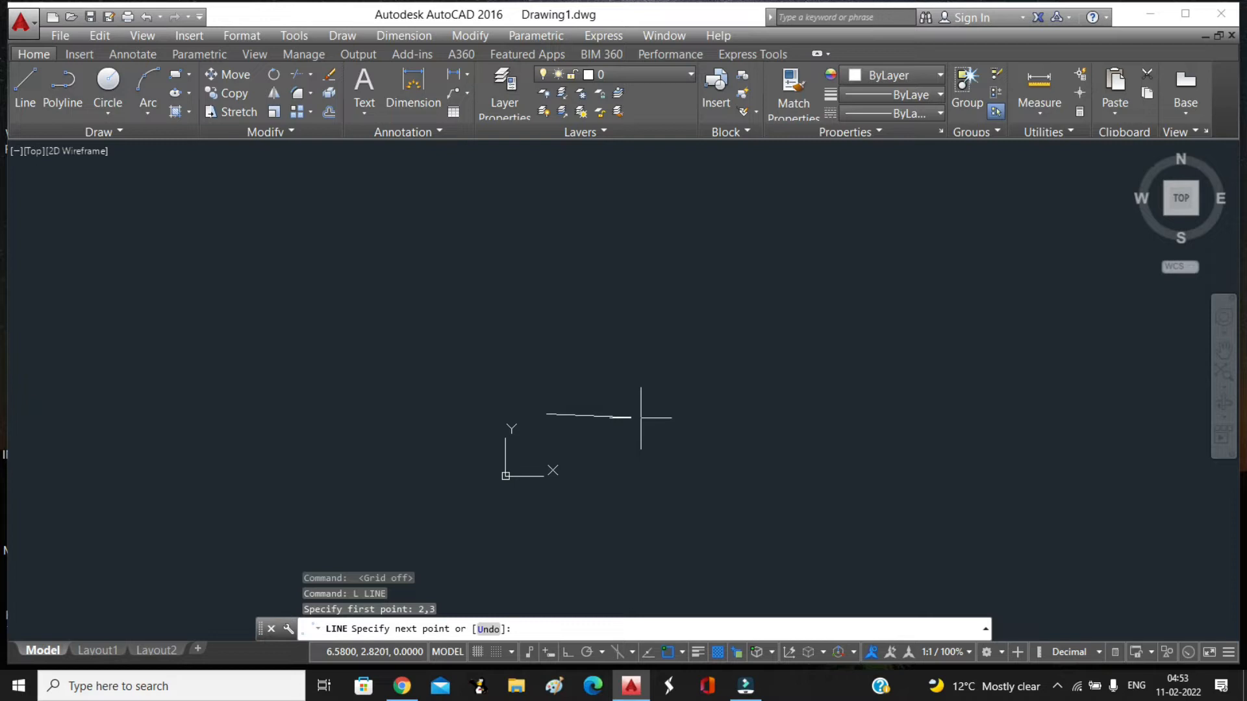
{"action": "key", "text": "F8"}
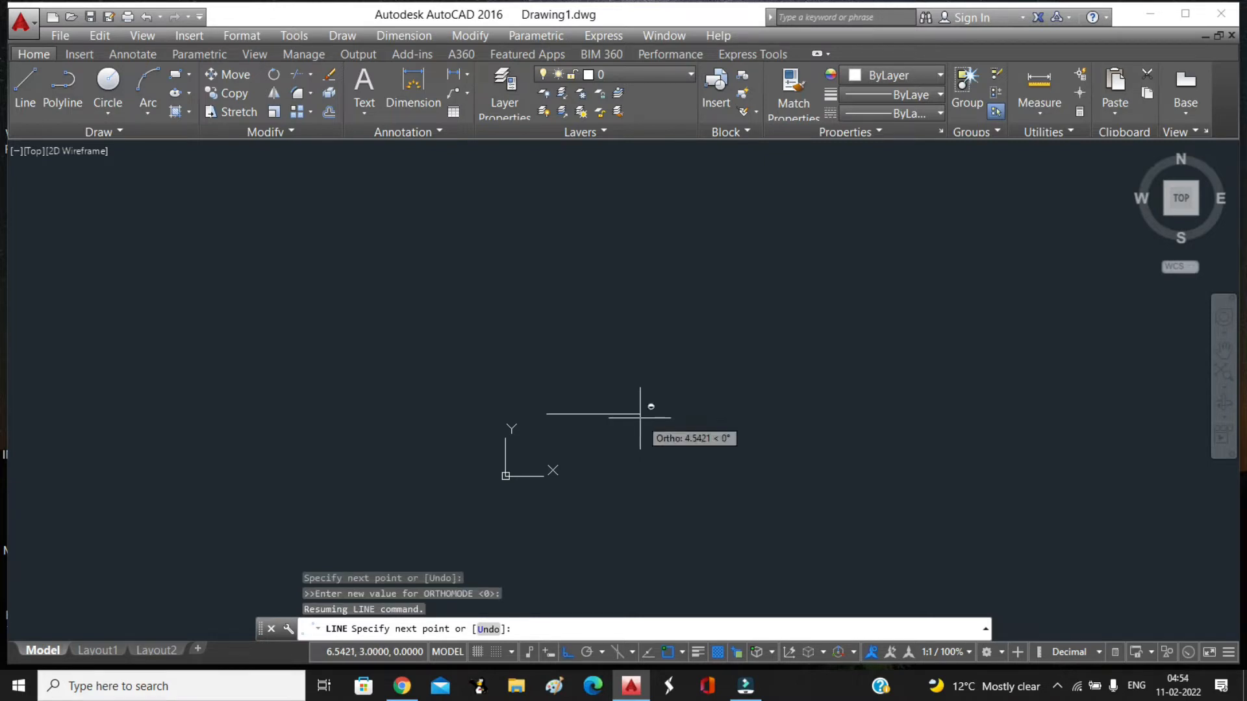
{"action": "type", "text": "@"}
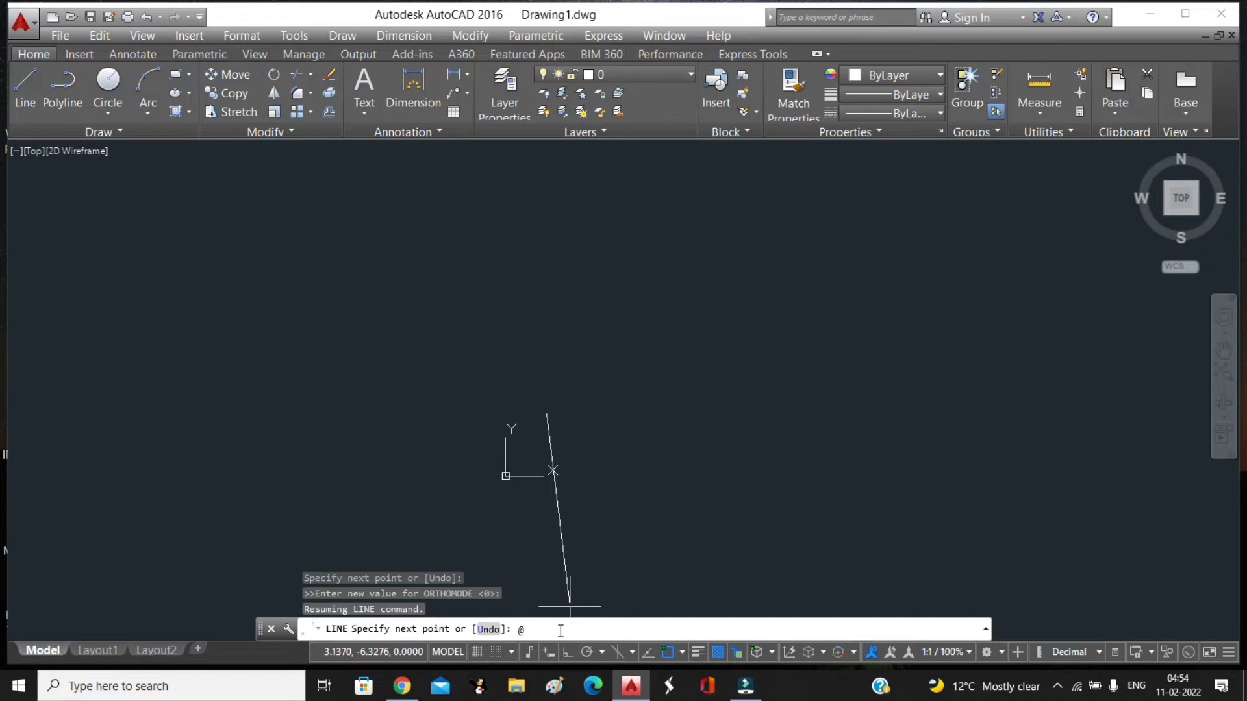
{"action": "type", "text": "5<45"}
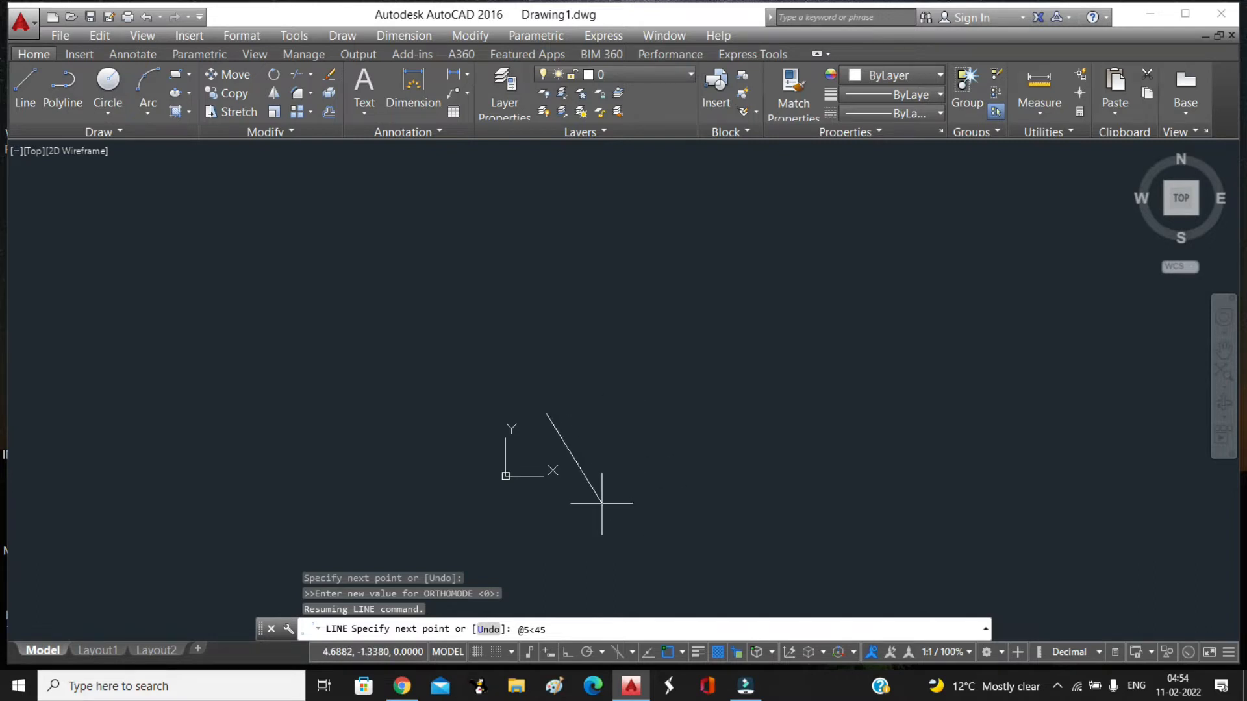
{"action": "key", "text": "Return"}
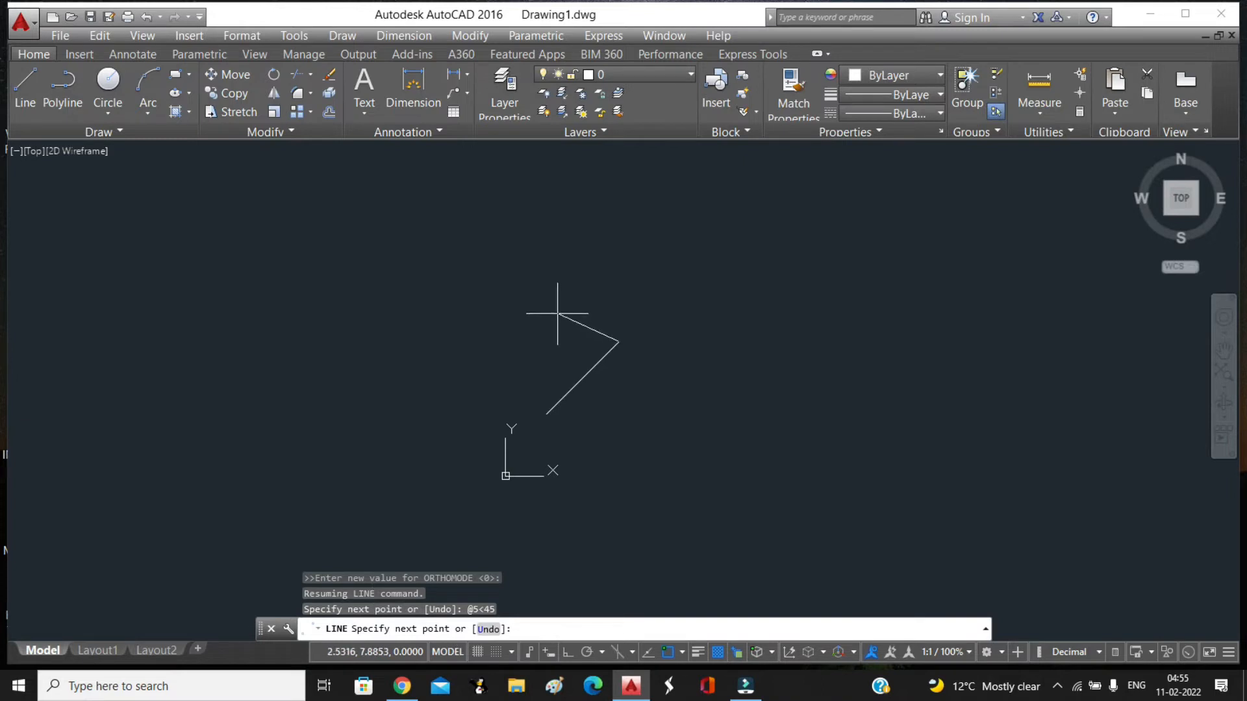
Continue the line chain with the segments @2<135 and @5<225, with ortho mode off.
{"action": "key", "text": "F8"}
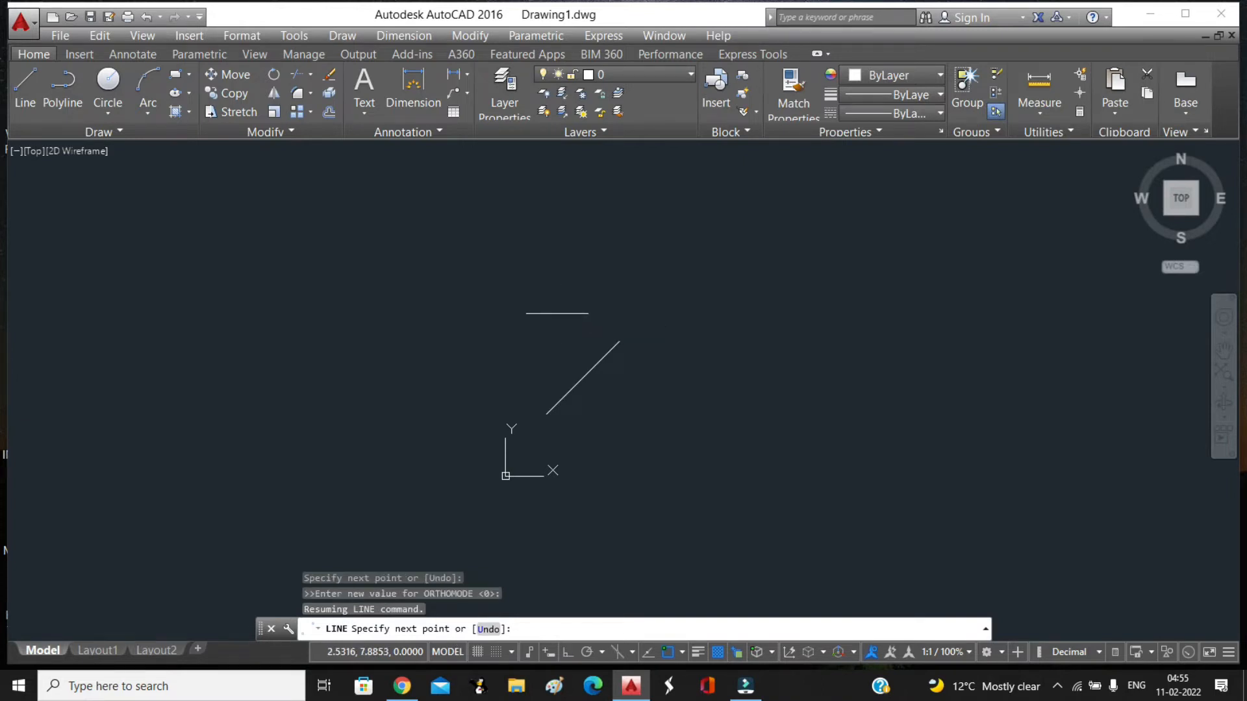
{"action": "type", "text": "@2<135"}
{"action": "key", "text": "Return"}
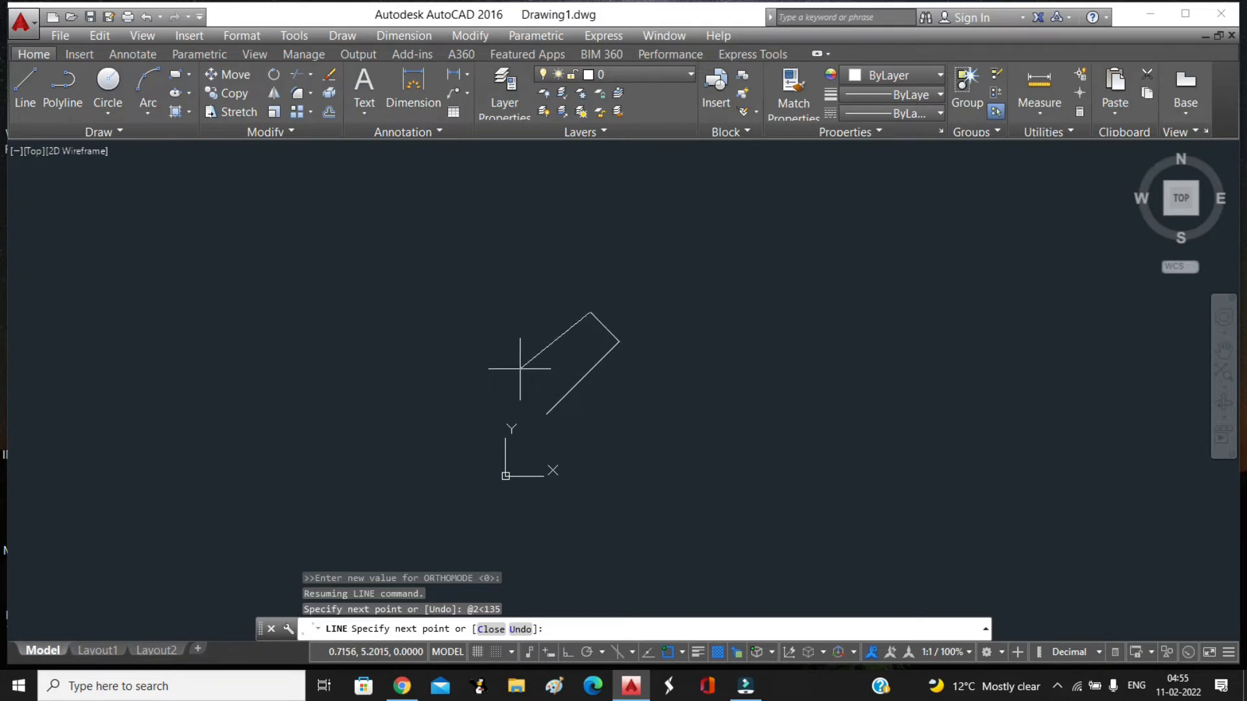
{"action": "type", "text": "@"}
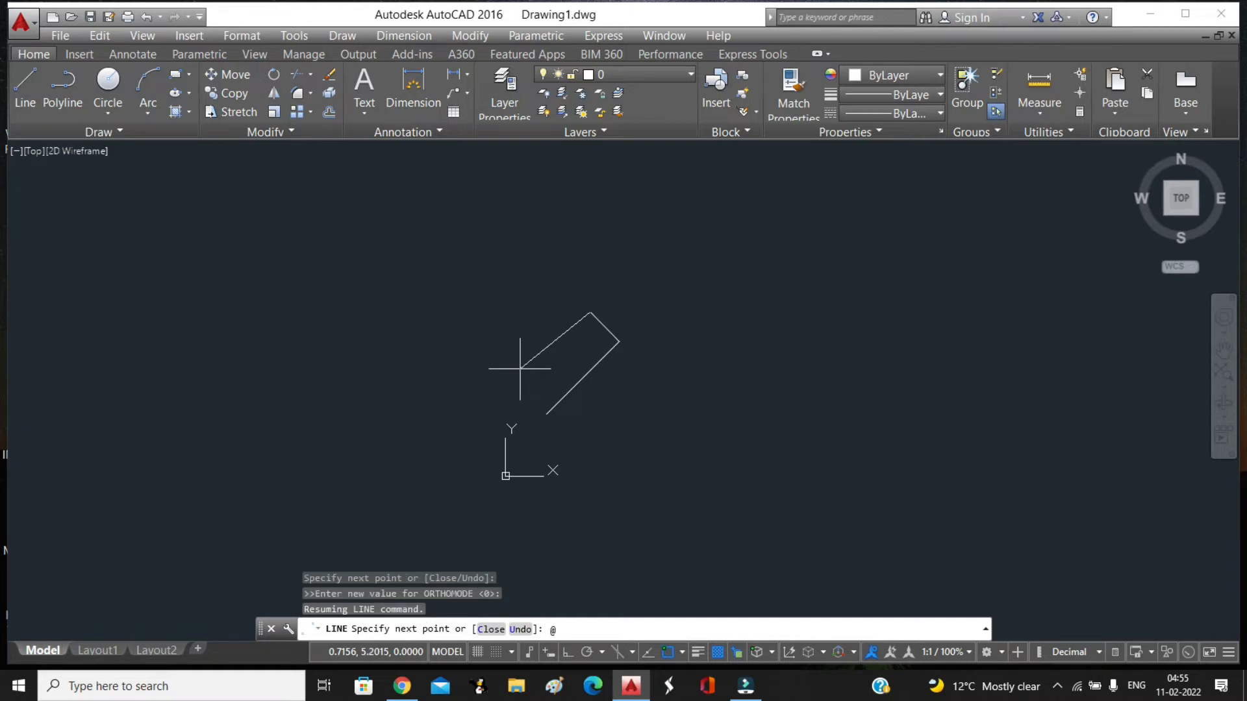
{"action": "type", "text": "5<225"}
{"action": "key", "text": "Return"}
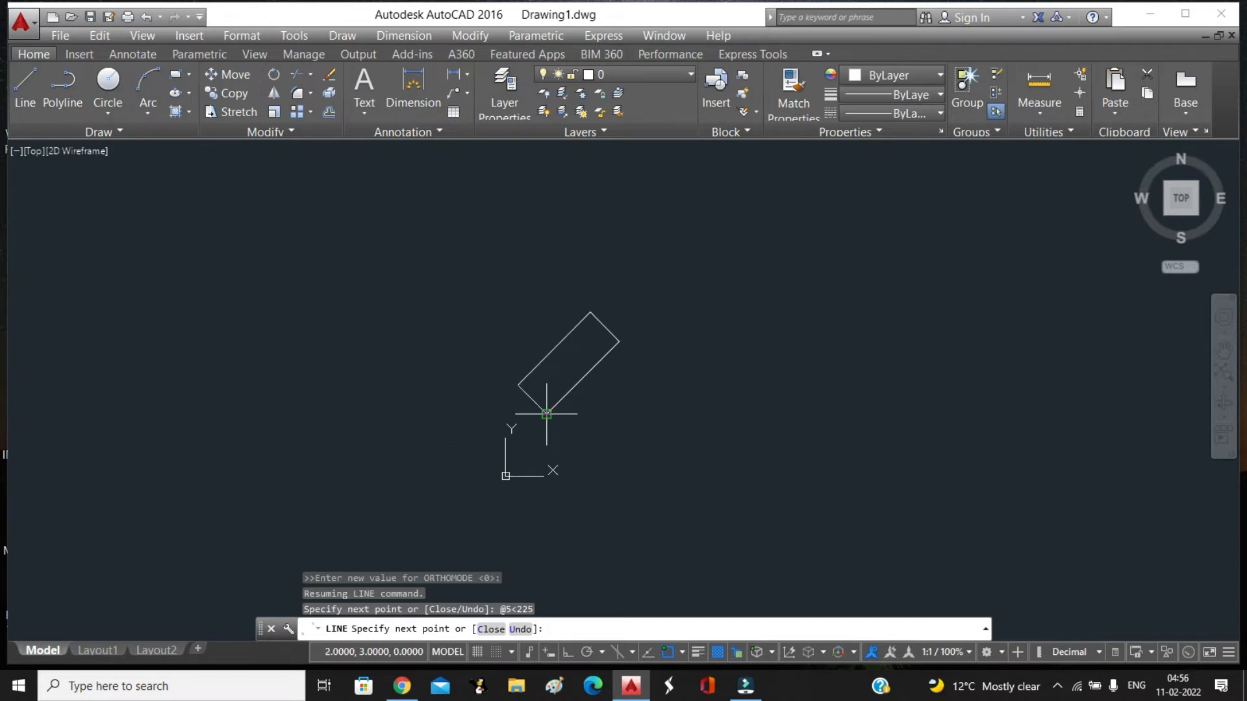
Complete the tilted rectangle with the segment @2<315 back to the start point and end the Line command.
{"action": "scroll", "coordinate": [547, 409], "scroll_direction": "up", "scroll_amount": 4}
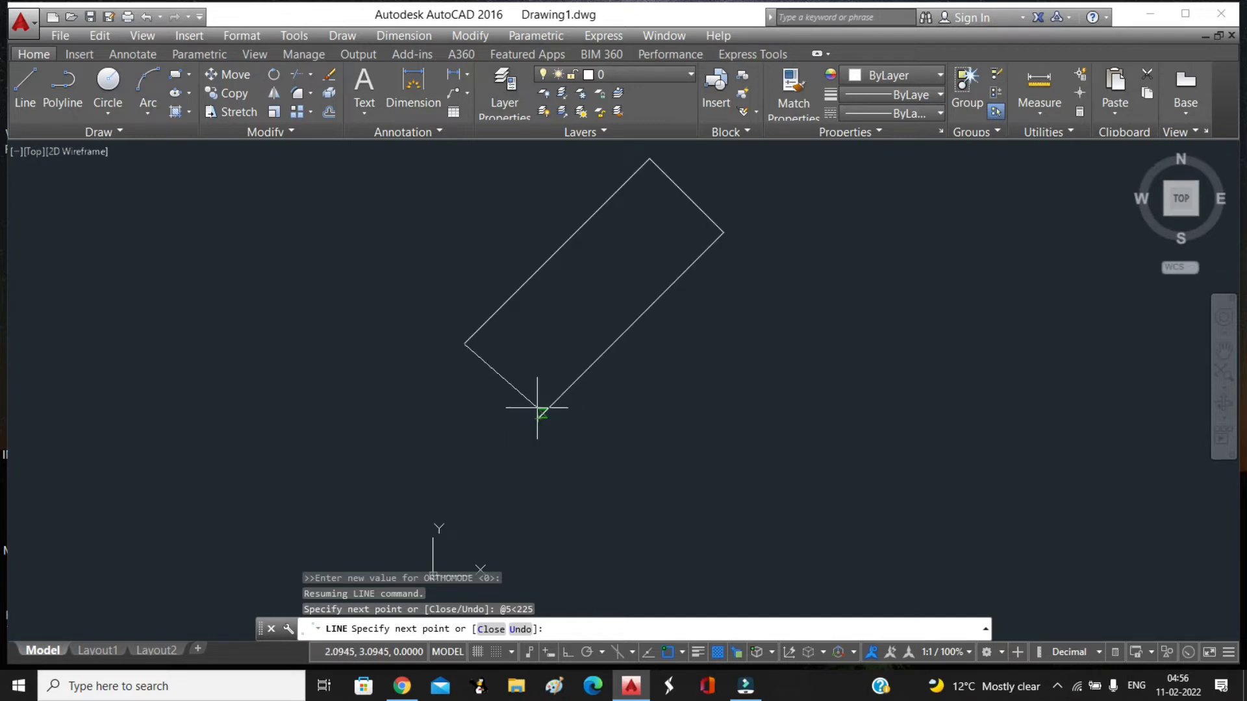
{"action": "middle_click_drag", "start_coordinate": [534, 424], "coordinate": [531, 501]}
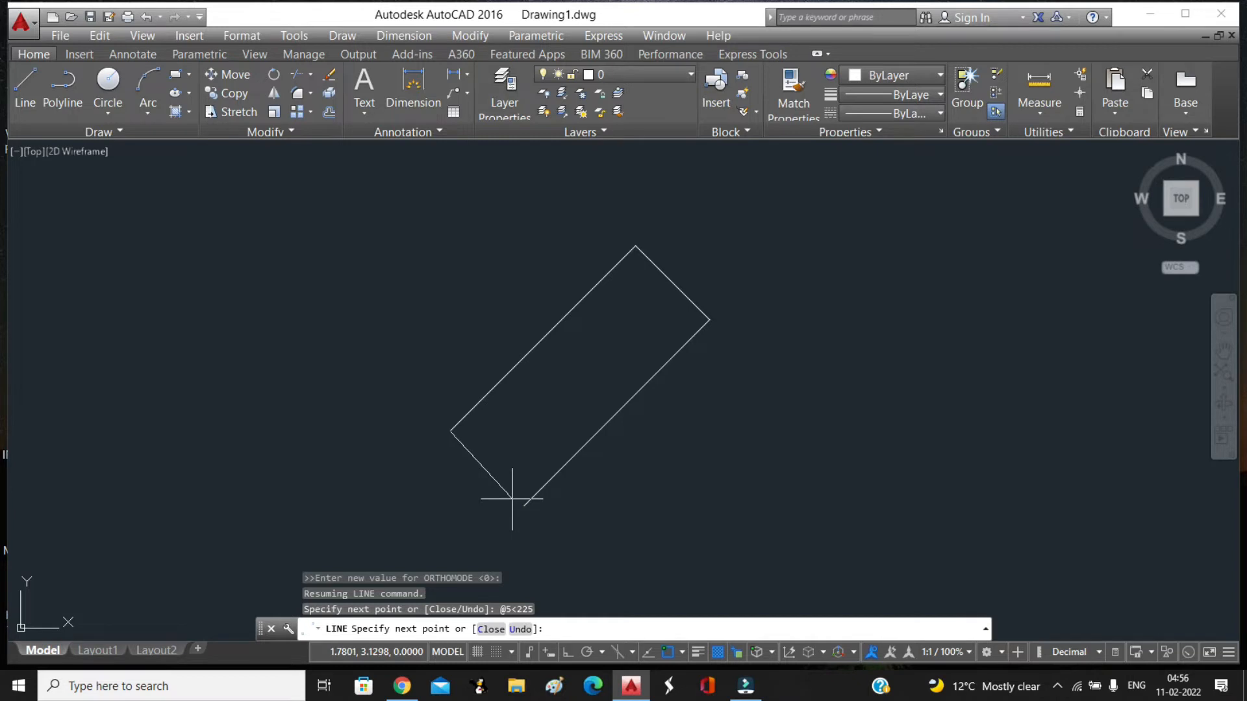
{"action": "type", "text": "@"}
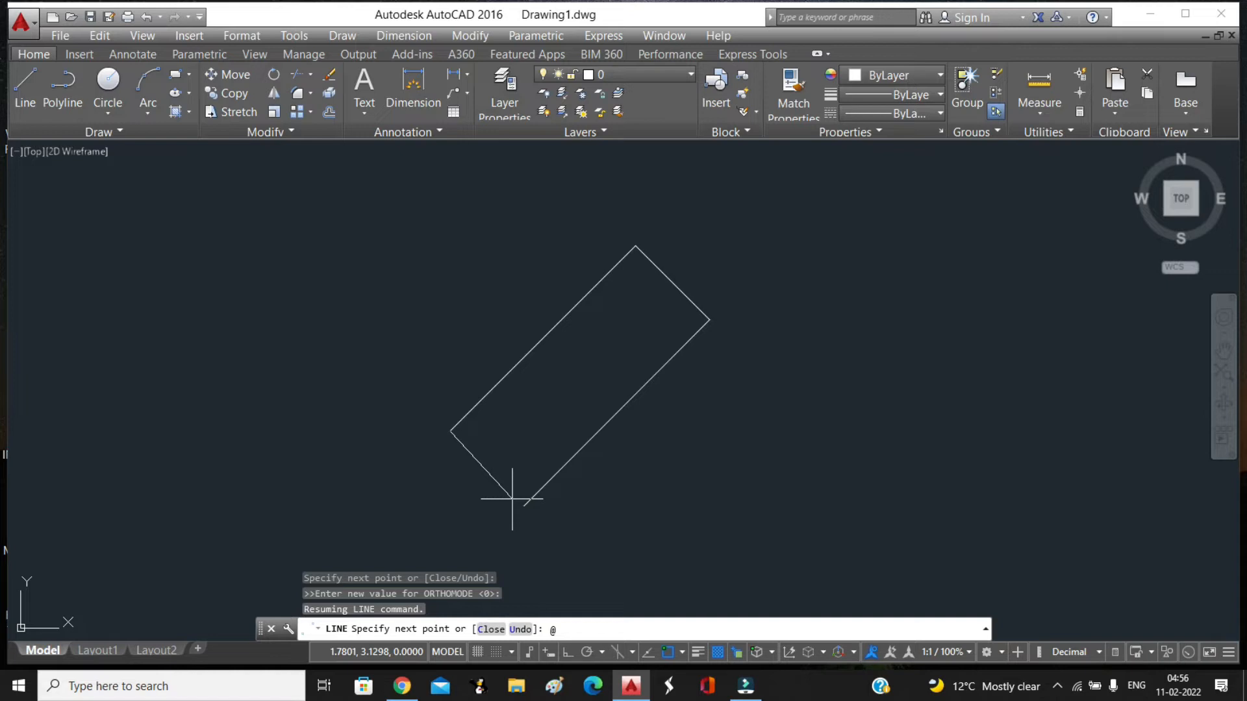
{"action": "type", "text": "2<315"}
{"action": "key", "text": "Return"}
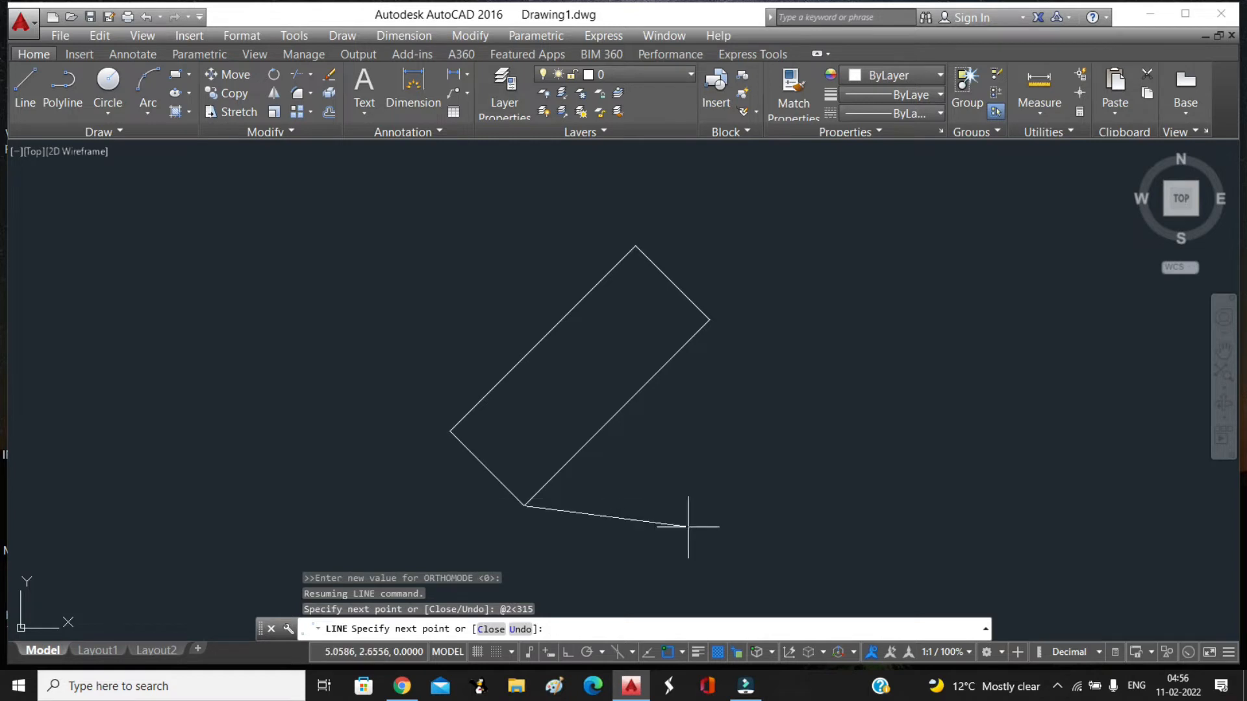
{"action": "key", "text": "Escape"}
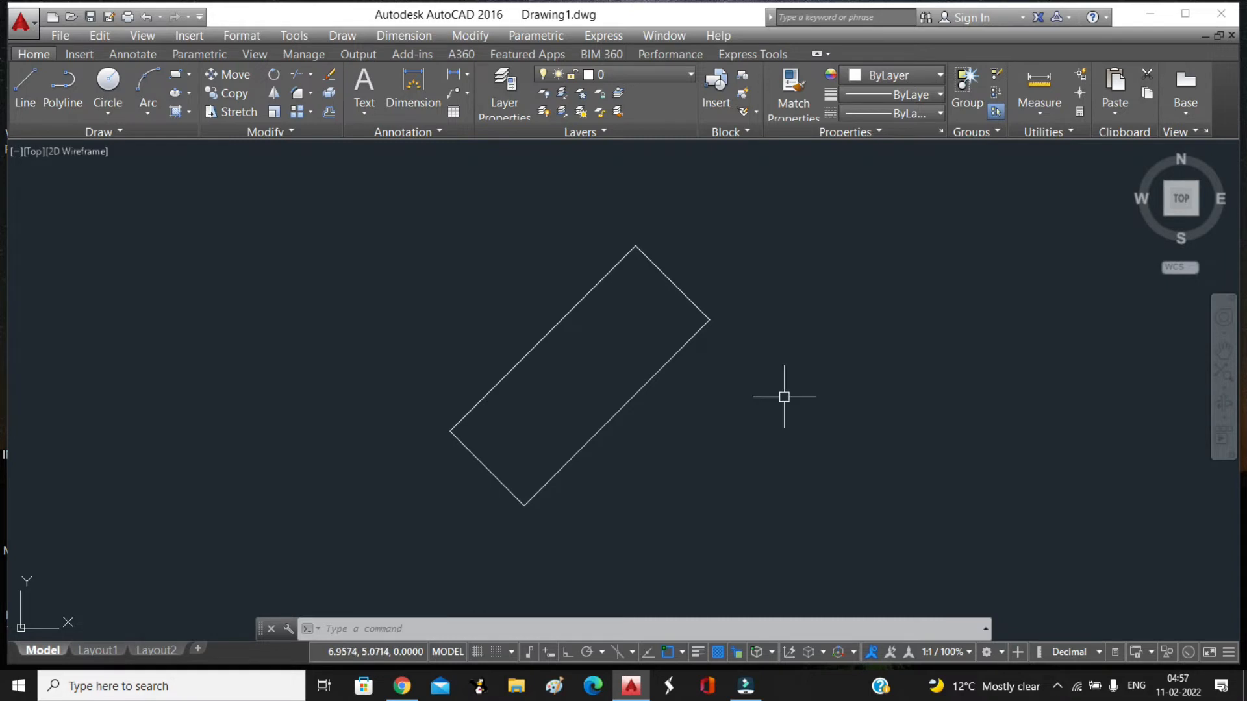
Draw a horizontal reference line about 1.9 units long to the right from the rectangle's rightmost corner, with ortho on.
{"action": "left_click", "coordinate": [498, 630]}
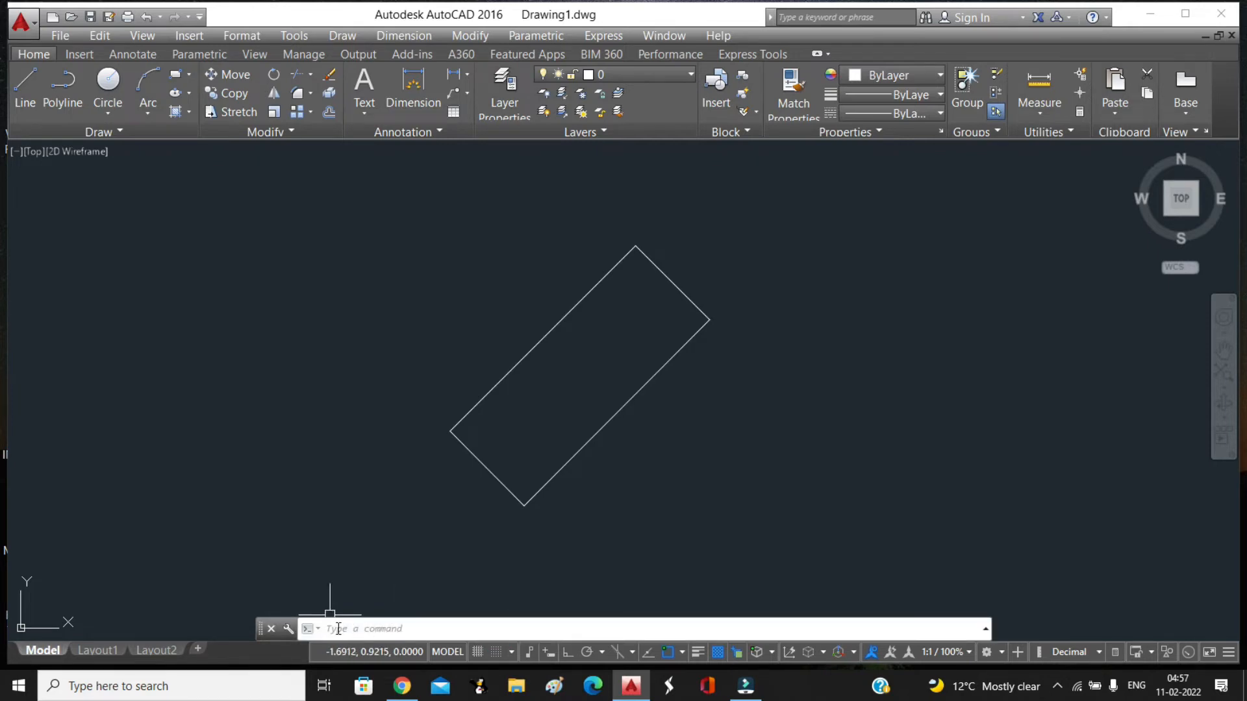
{"action": "type", "text": "l"}
{"action": "key", "text": "Return"}
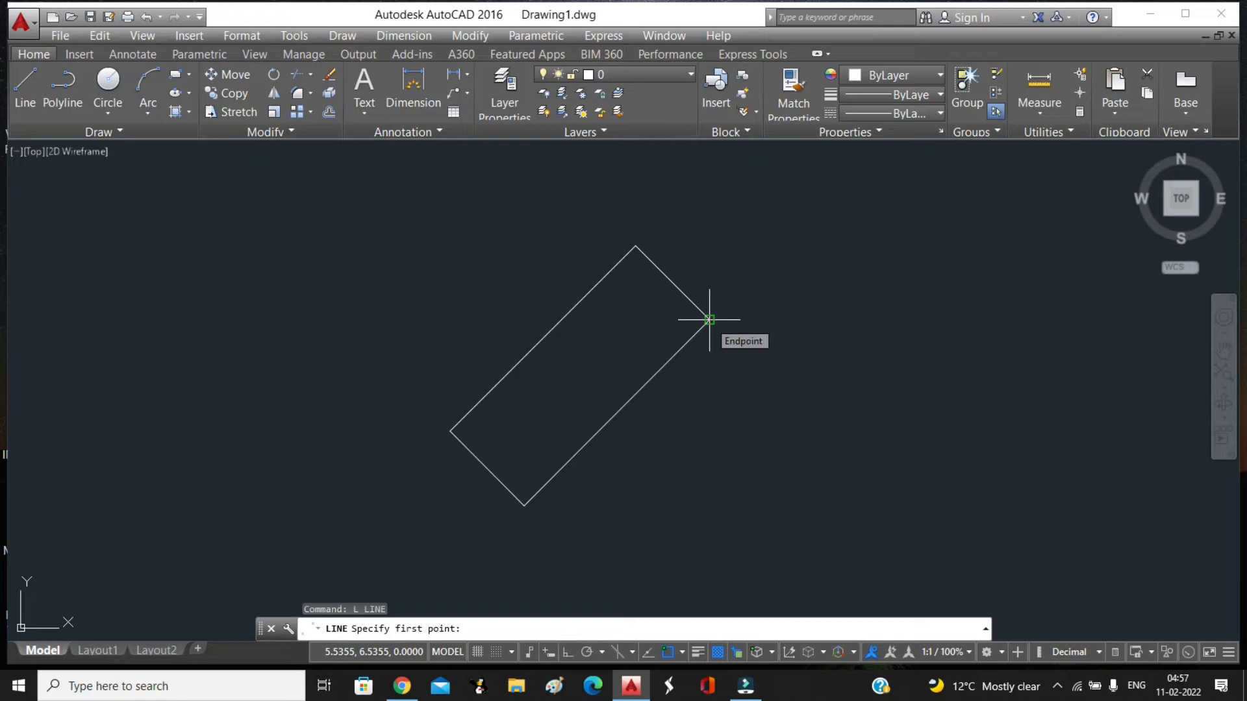
{"action": "left_click", "coordinate": [709, 320]}
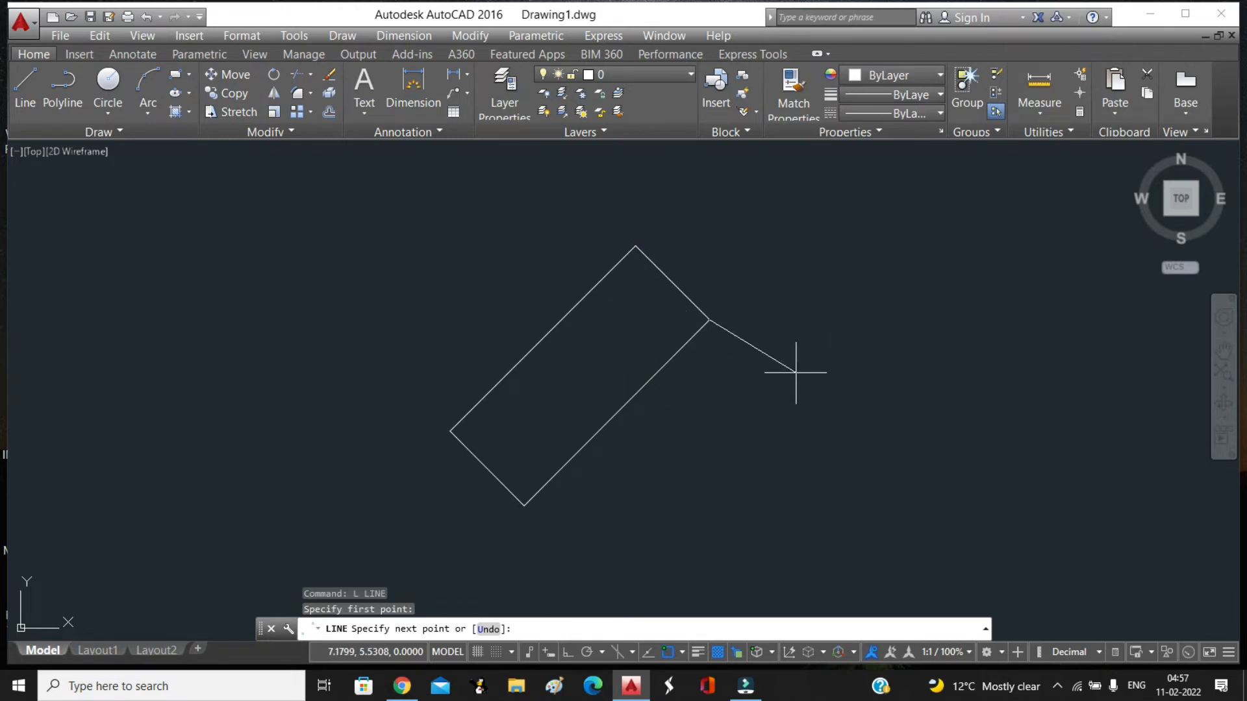
{"action": "key", "text": "F8"}
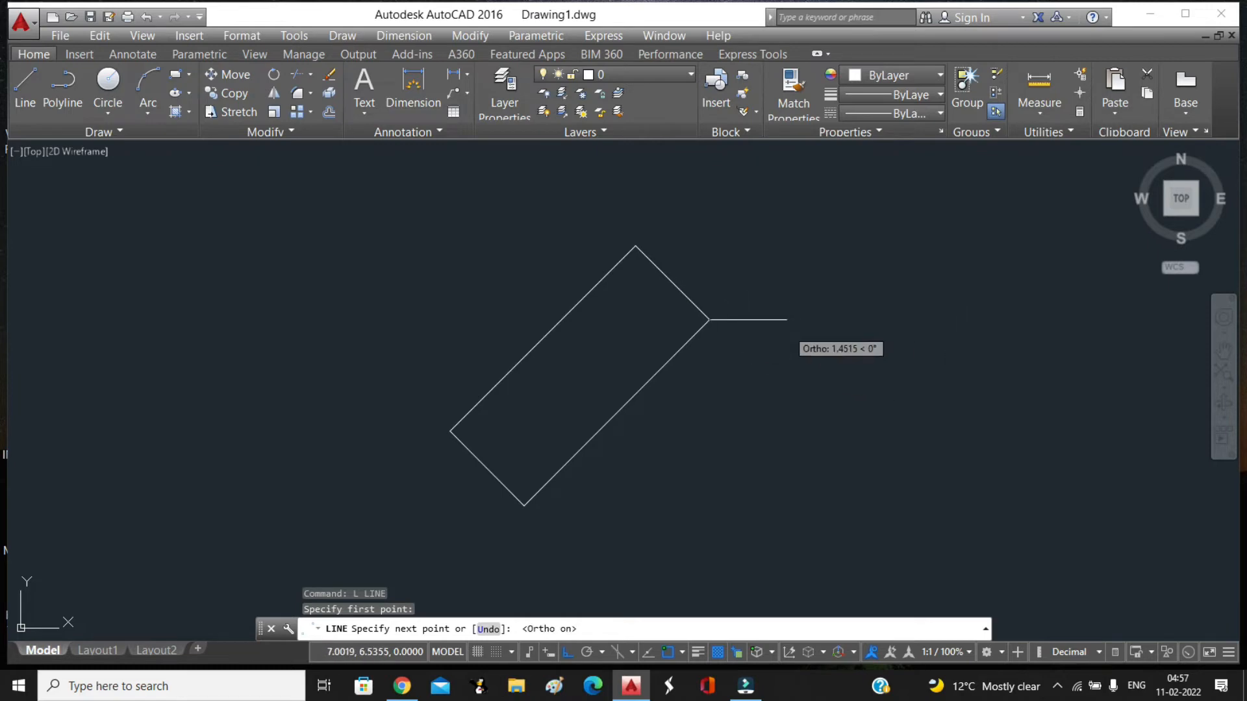
{"action": "left_click", "coordinate": [807, 319]}
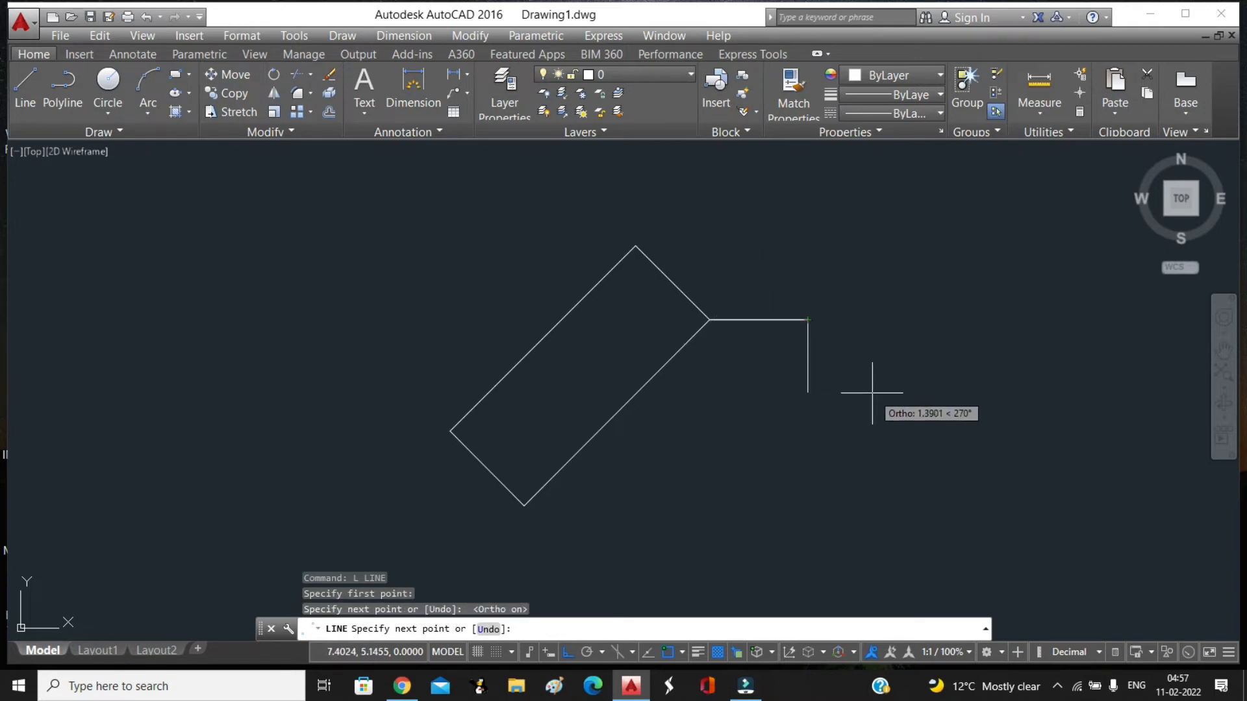
{"action": "key", "text": "Escape"}
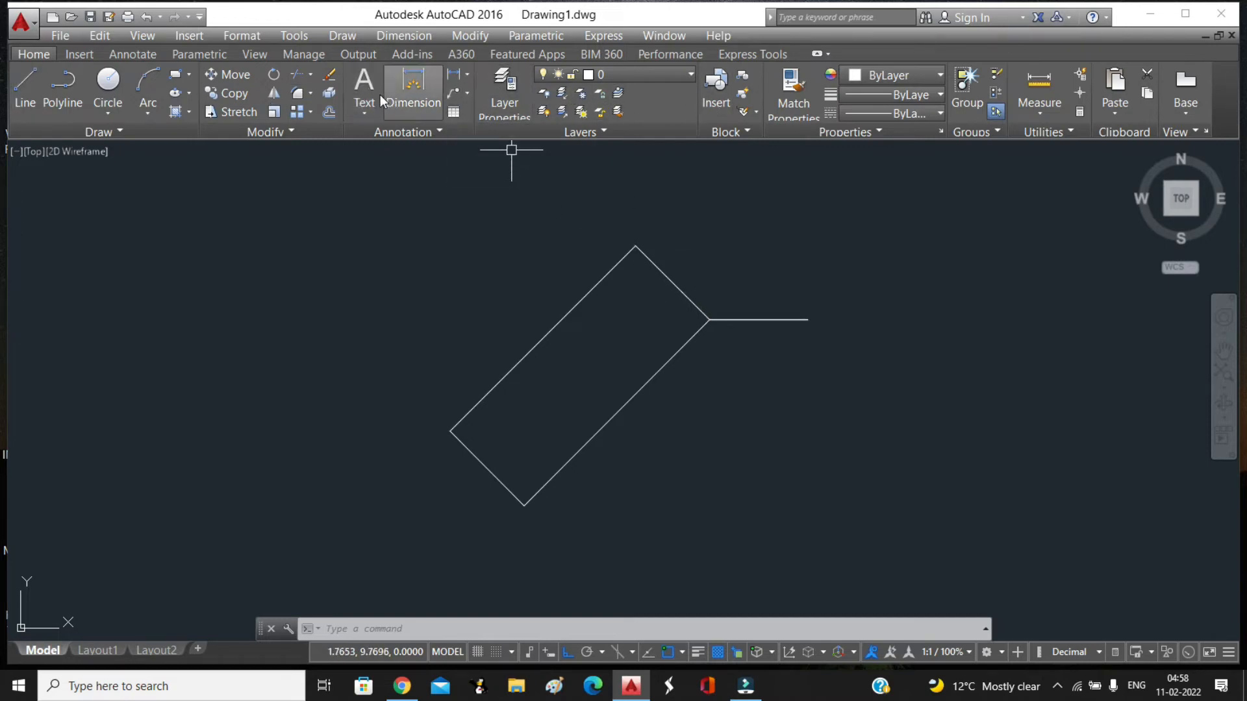
Add an angular dimension between the horizontal reference line and the rectangle's upper-right short side, placing its arc above the corner.
{"action": "left_click", "coordinate": [468, 75]}
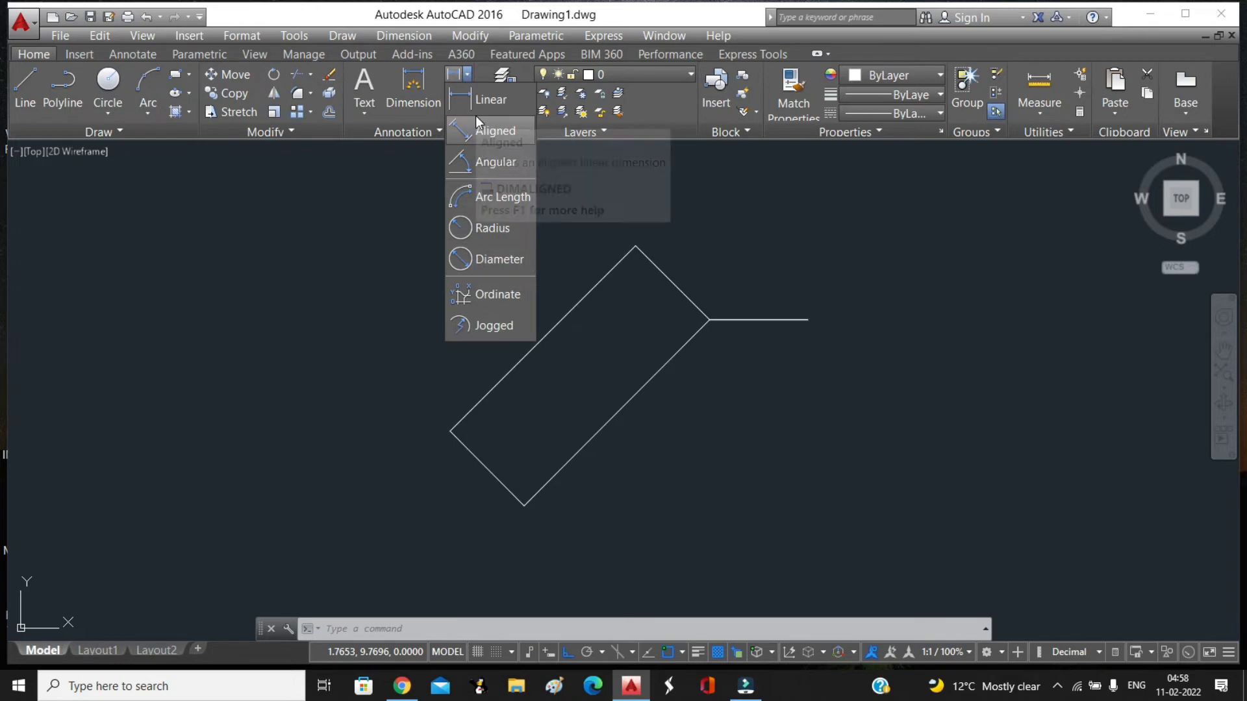
{"action": "left_click", "coordinate": [494, 163]}
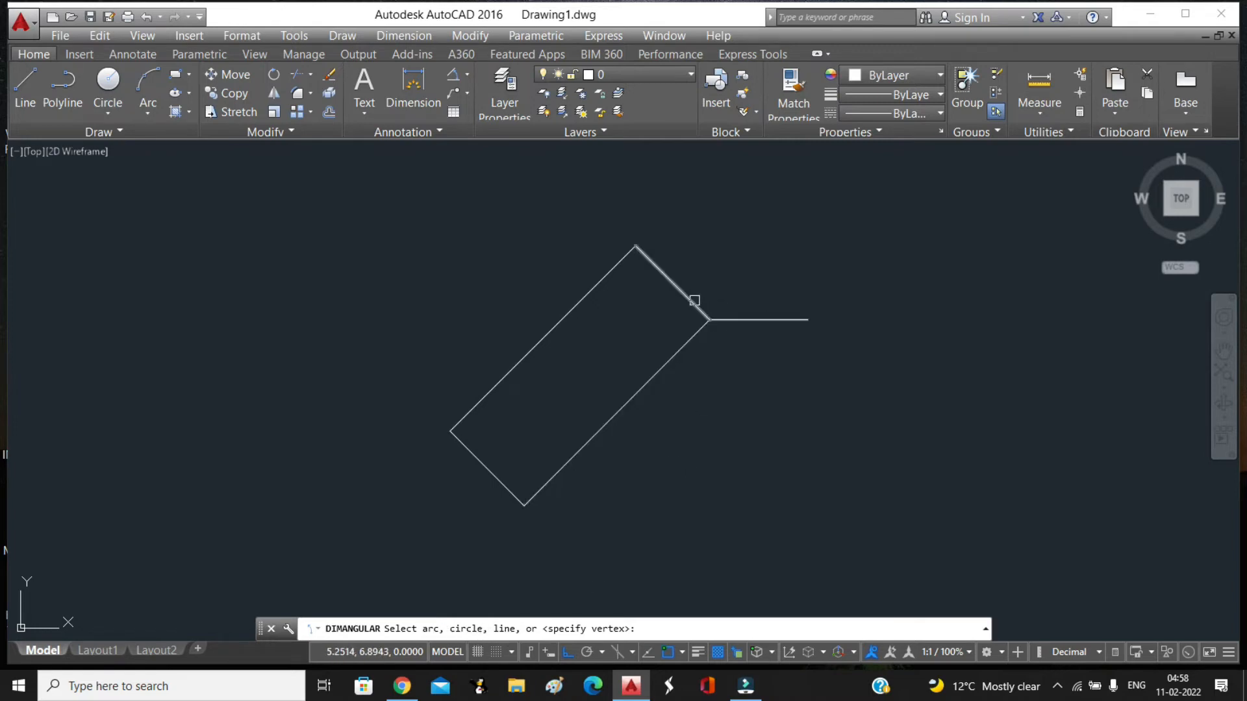
{"action": "left_click", "coordinate": [772, 319]}
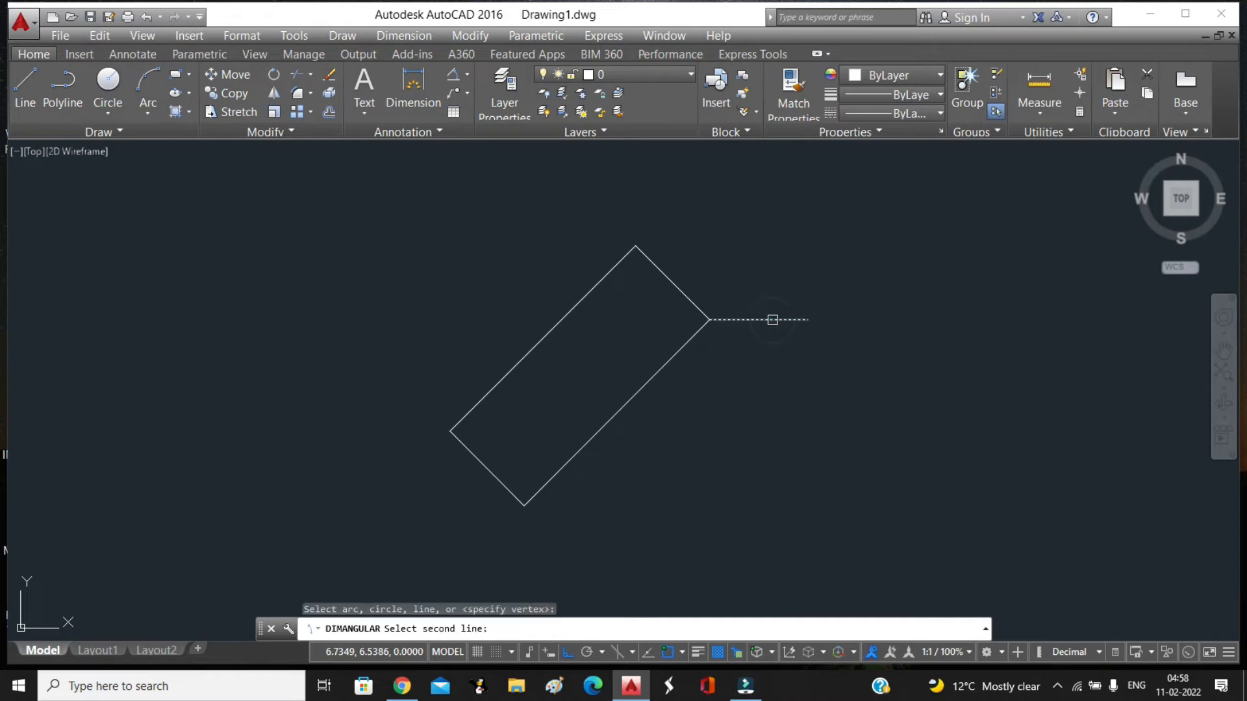
{"action": "left_click", "coordinate": [685, 296]}
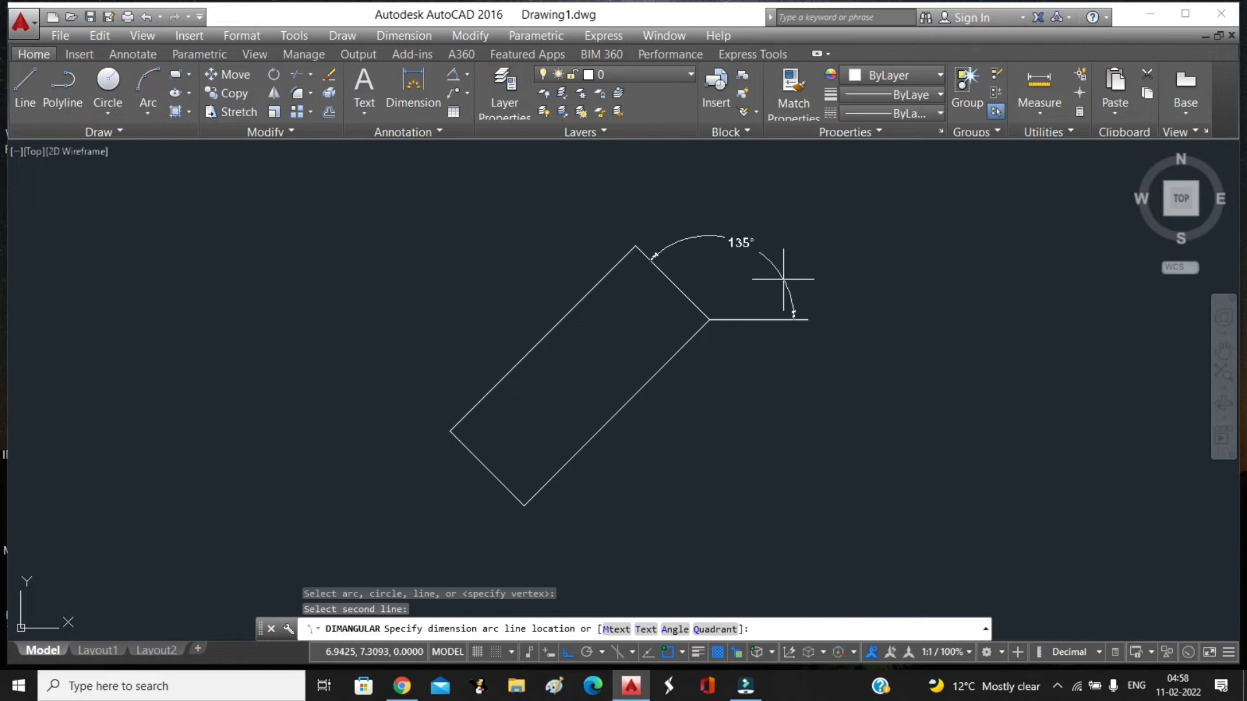
{"action": "left_click", "coordinate": [784, 279]}
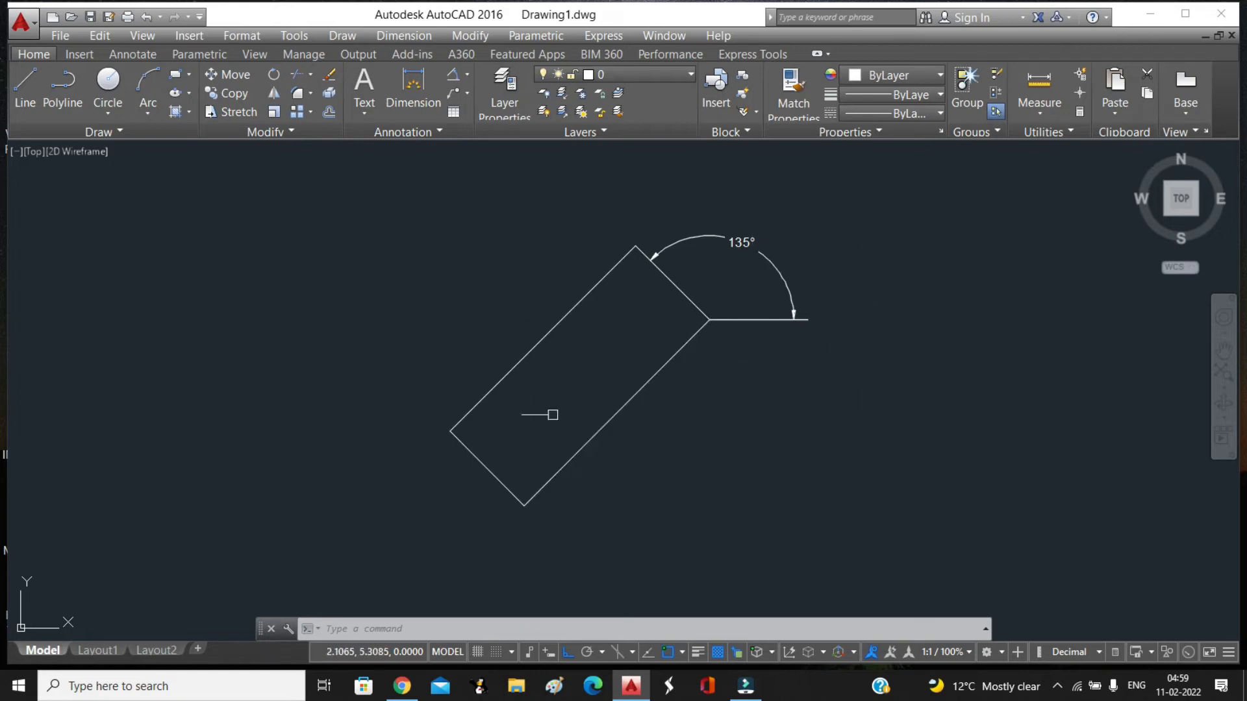
Delete the tilted rectangle together with the horizontal reference line and the angular dimension.
{"action": "left_click", "coordinate": [871, 196]}
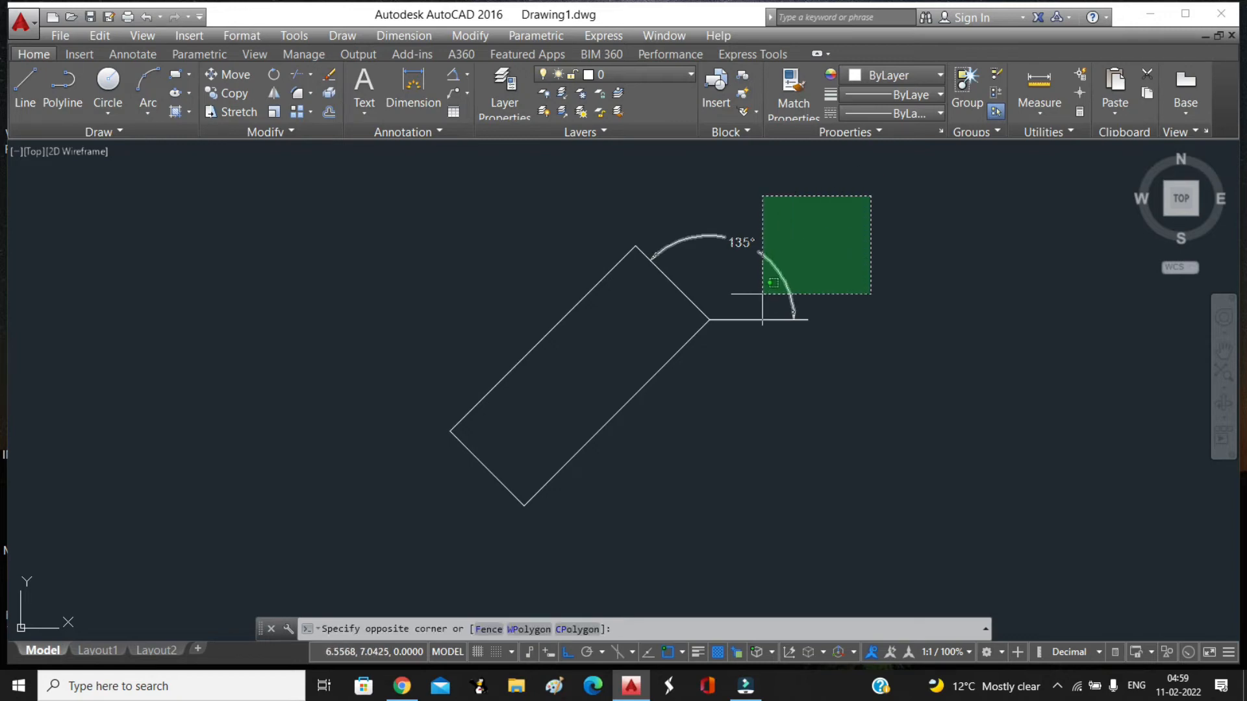
{"action": "left_click", "coordinate": [404, 530]}
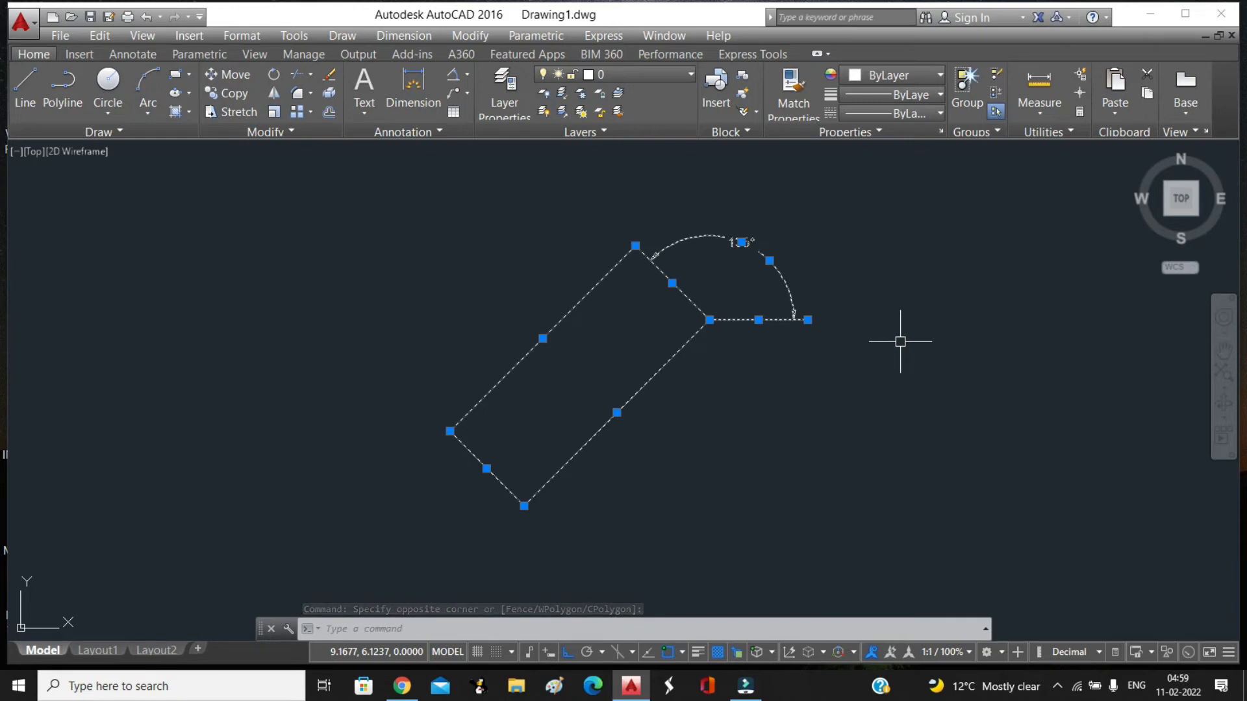
{"action": "key", "text": "Delete"}
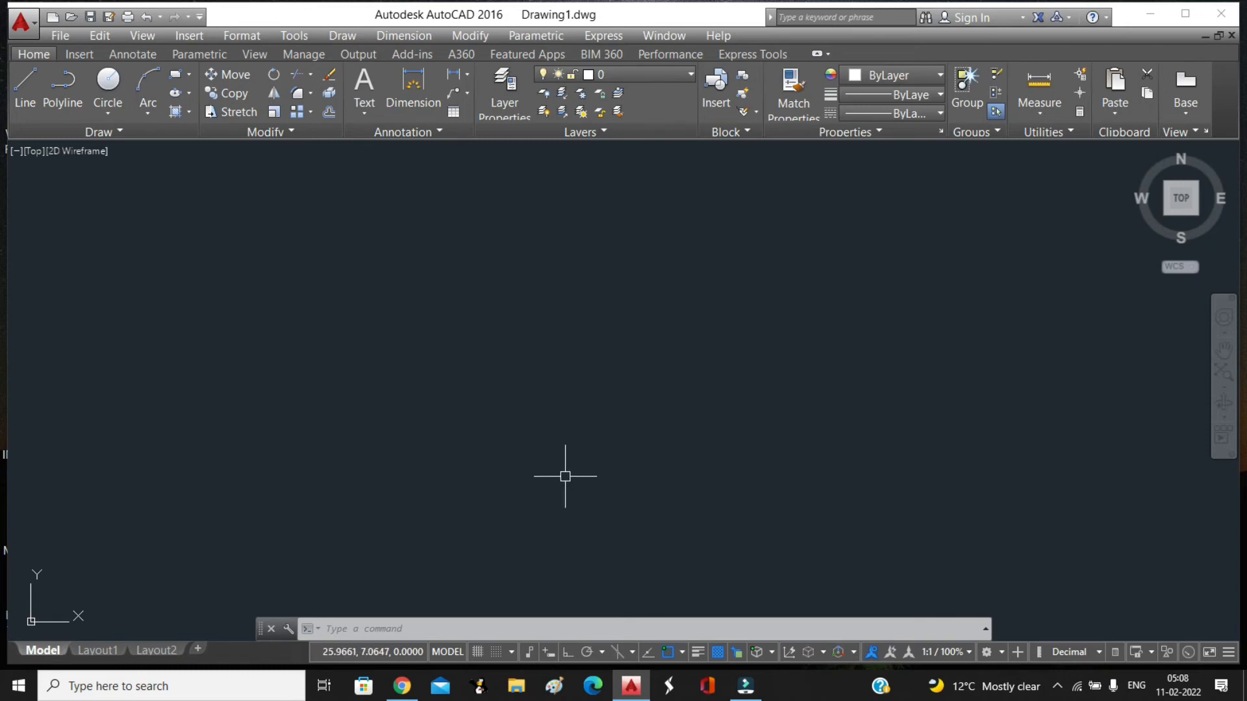
Start a line chain at point 4,5 and draw the rectangle's bottom side with the relative coordinate @5,0.
{"action": "type", "text": "l"}
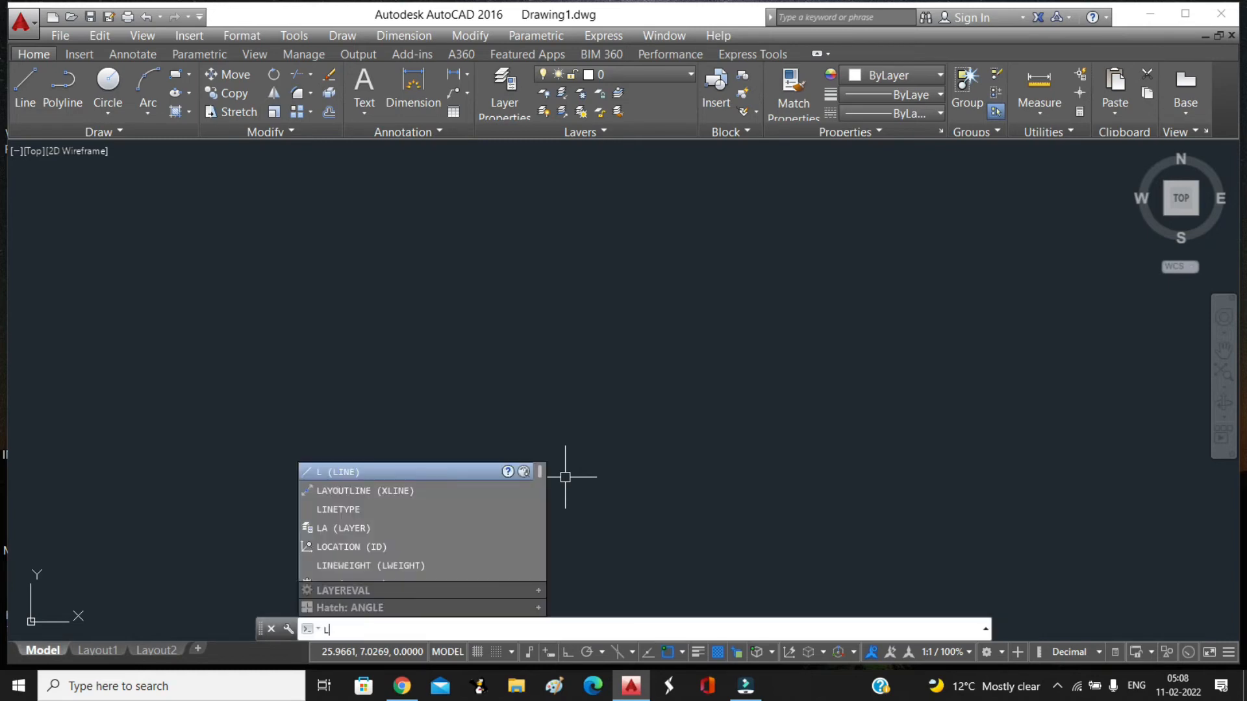
{"action": "key", "text": "Return"}
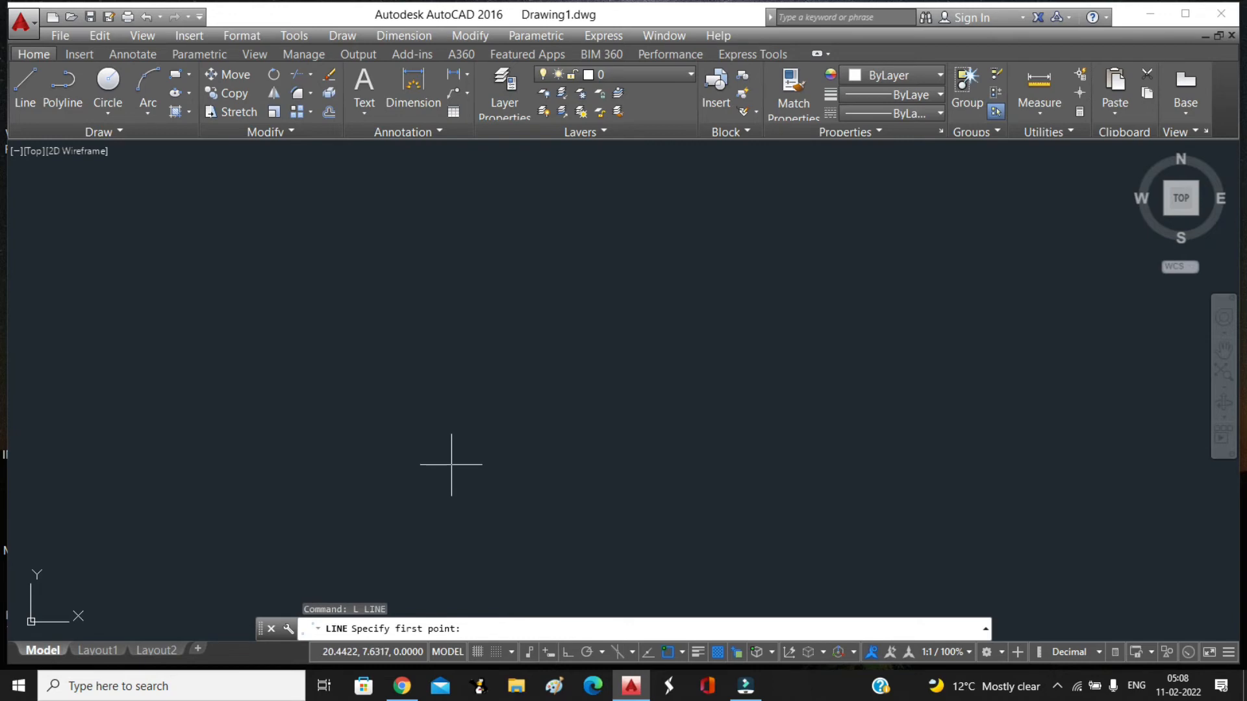
{"action": "type", "text": "4,5"}
{"action": "key", "text": "Return"}
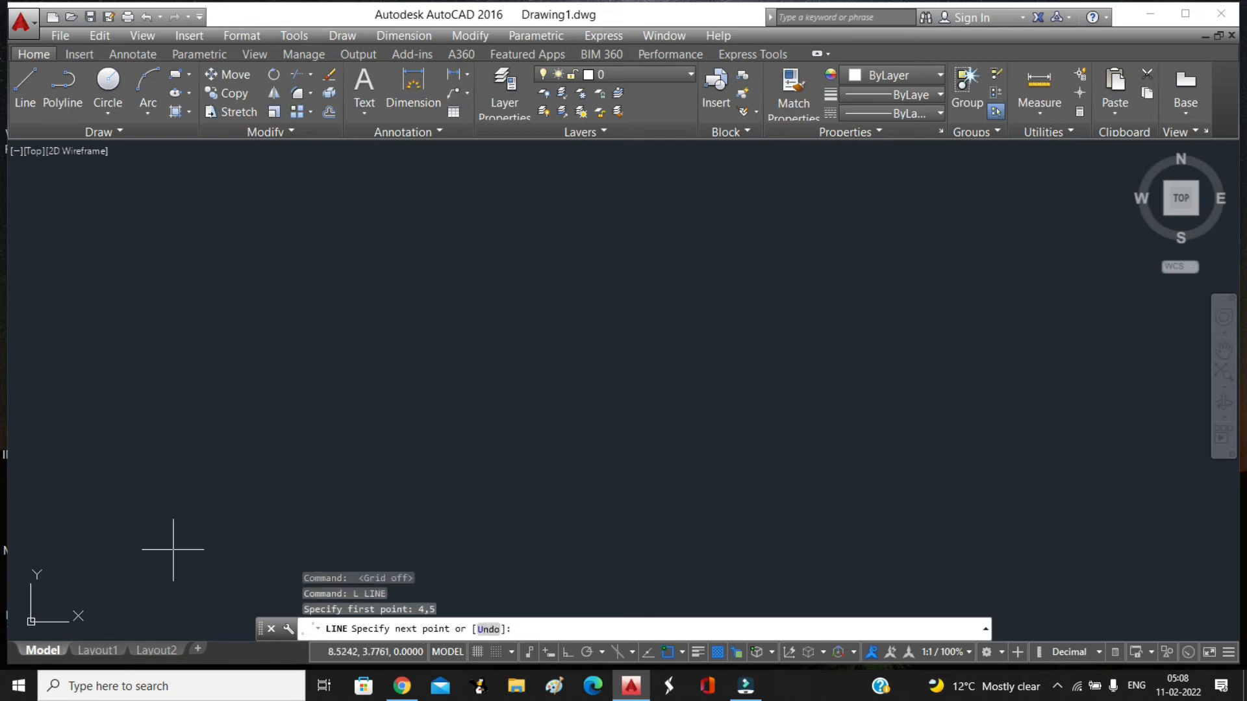
{"action": "mouse_move", "coordinate": [83, 517]}
{"action": "middle_mouse_down"}
{"action": "mouse_move", "coordinate": [289, 465]}
{"action": "mouse_move", "coordinate": [579, 342]}
{"action": "mouse_move", "coordinate": [613, 299]}
{"action": "mouse_move", "coordinate": [563, 382]}
{"action": "middle_mouse_up"}
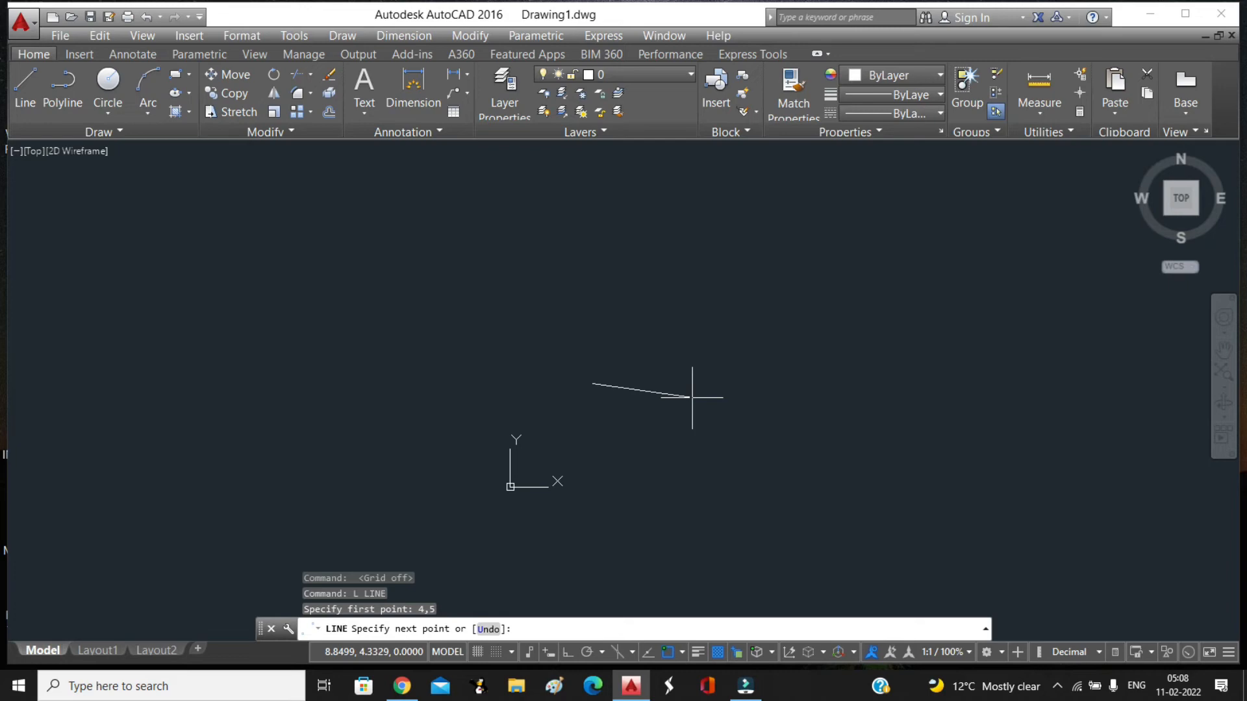
{"action": "type", "text": "@"}
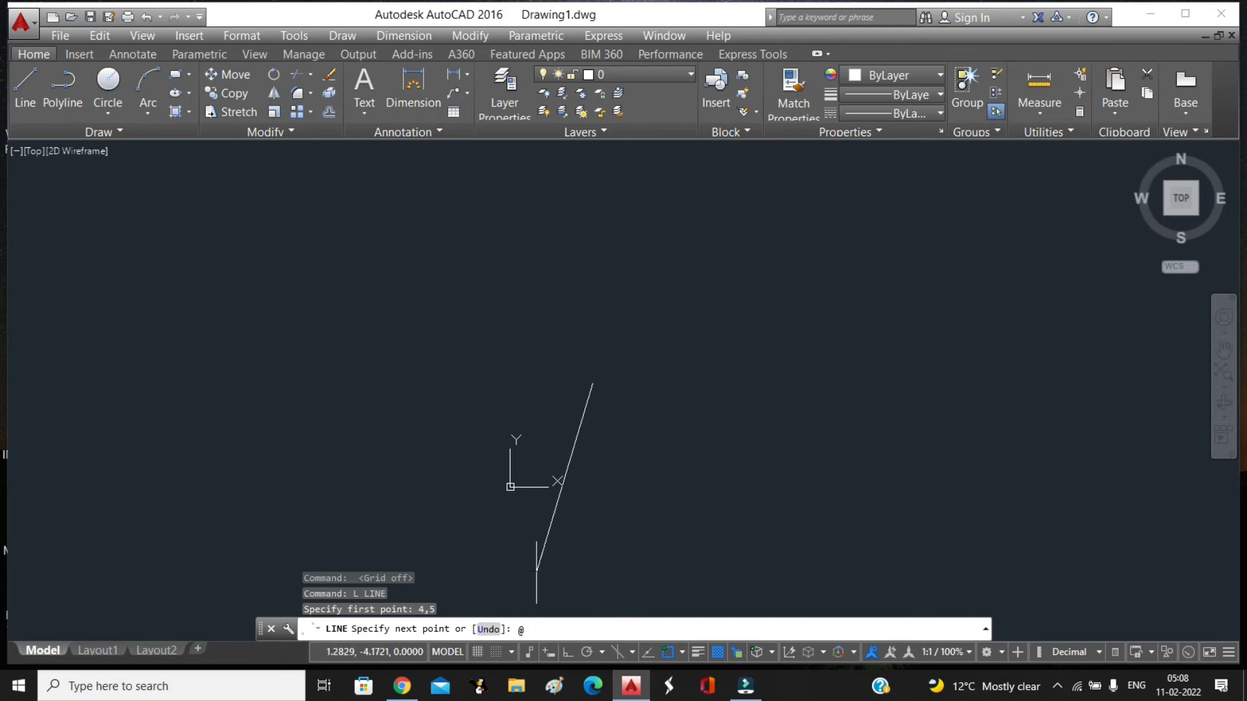
{"action": "type", "text": "5,0"}
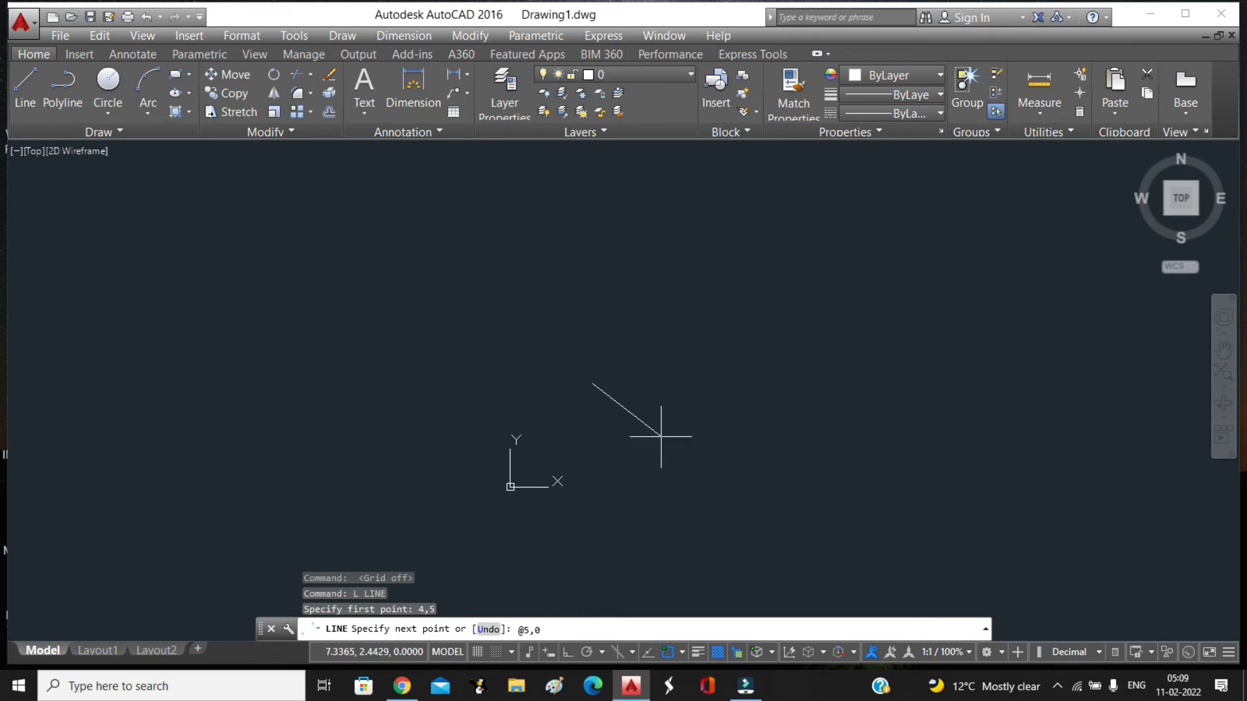
{"action": "key", "text": "Return"}
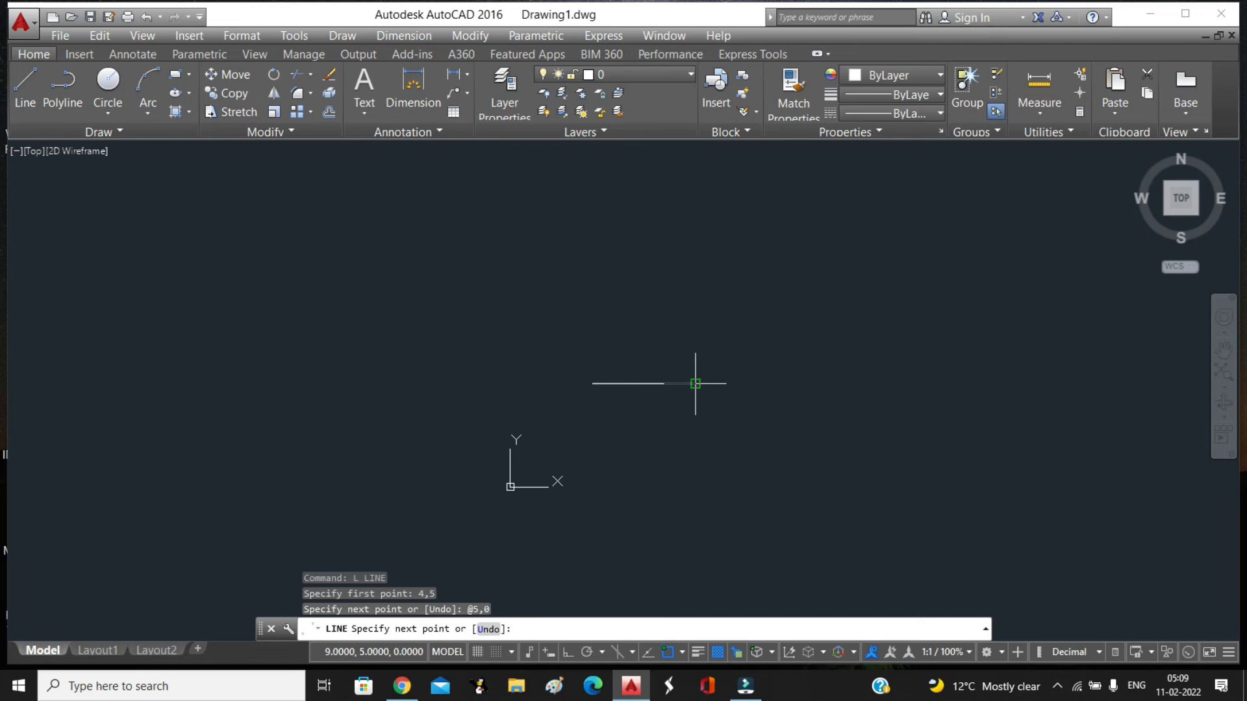
Continue the line chain with the rectangle's right side @0,6 and top side @-5,0.
{"action": "type", "text": "@0,6"}
{"action": "key", "text": "Return"}
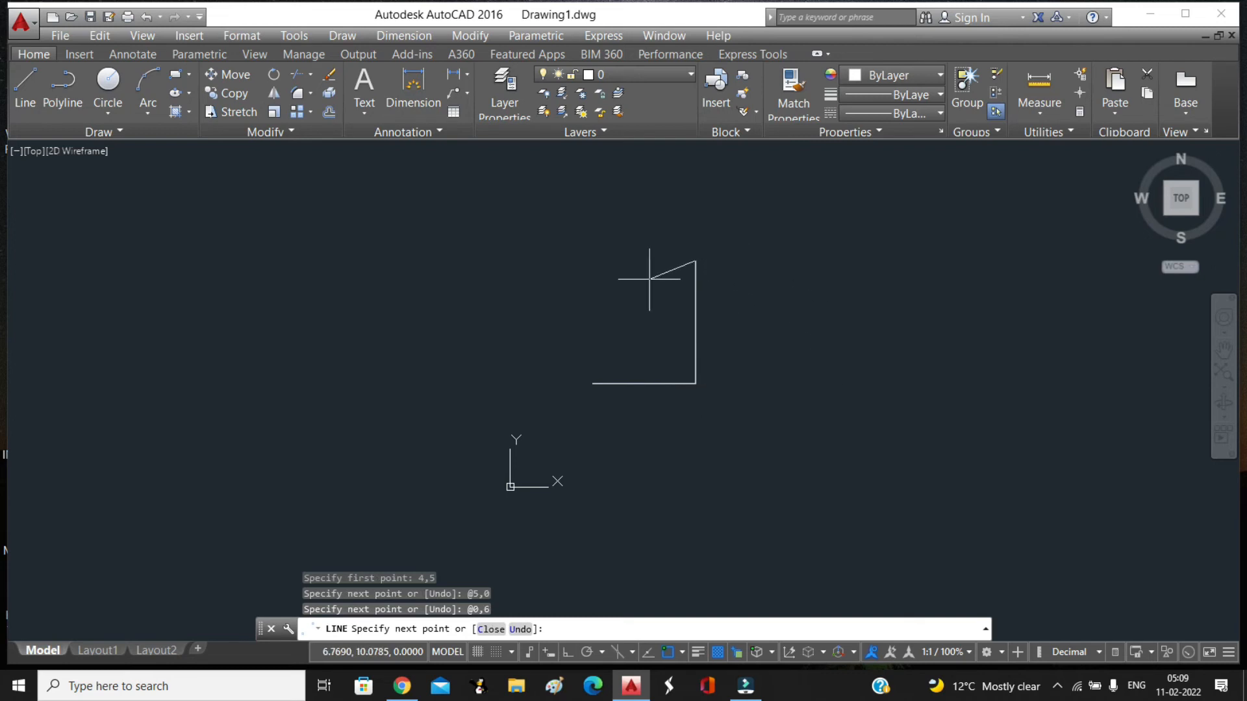
{"action": "type", "text": "@"}
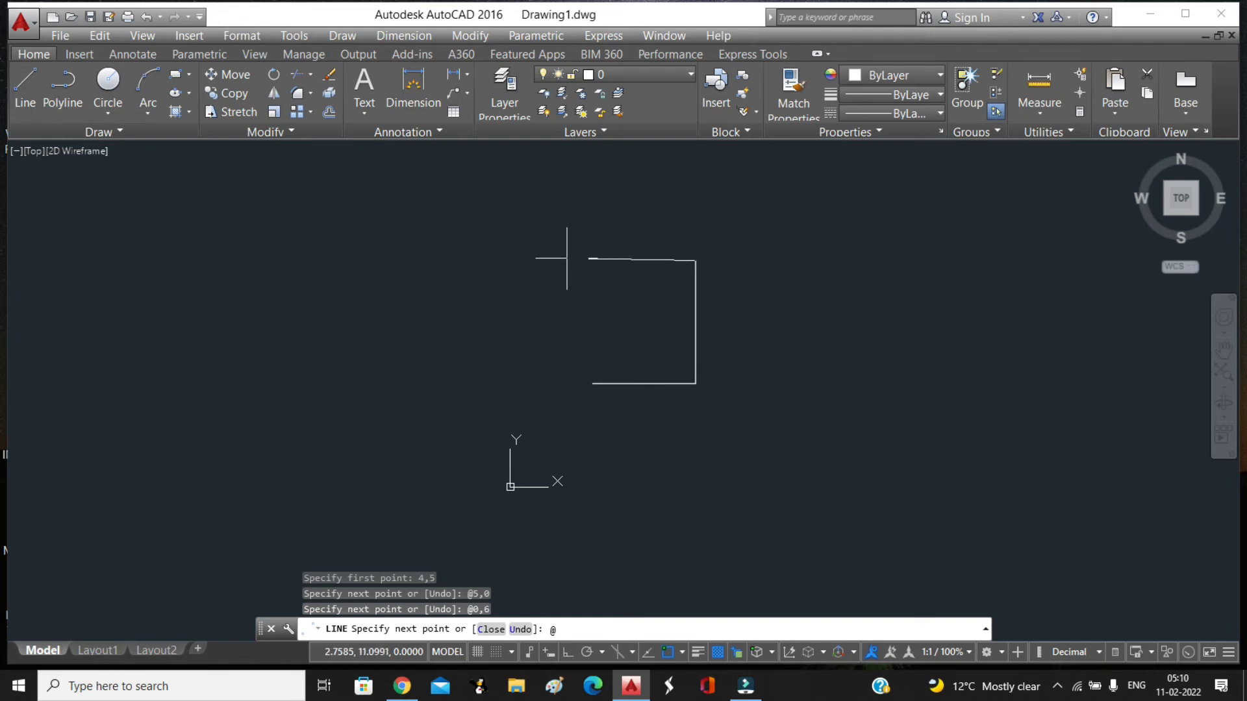
{"action": "type", "text": "5,0"}
{"action": "key", "text": "Return"}
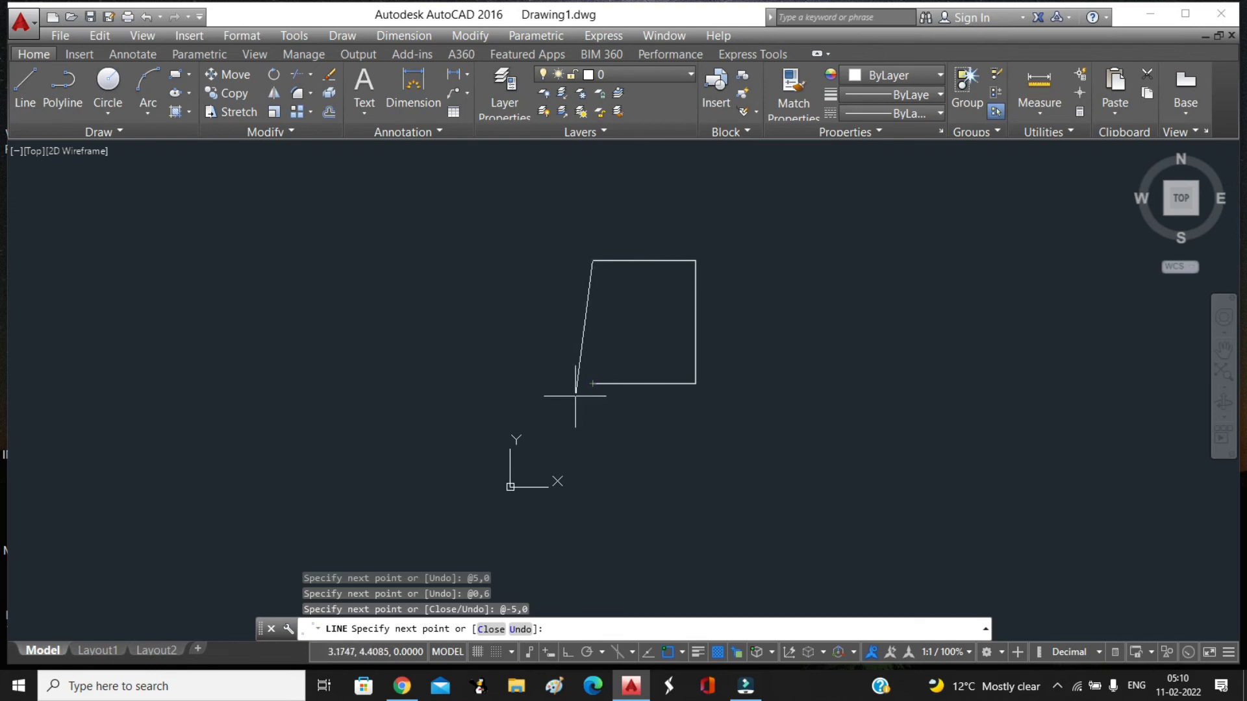
Complete the rectangle with the segment @0,-6 back to the start point and end the Line command.
{"action": "type", "text": "@0,"}
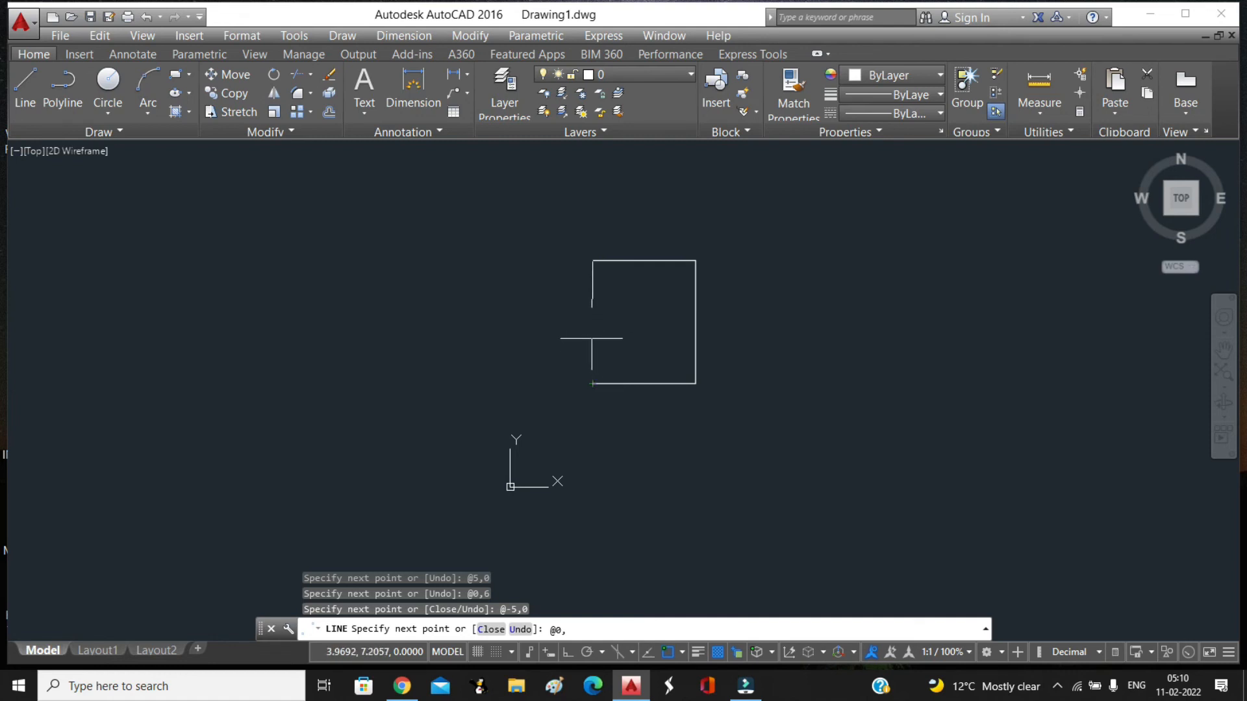
{"action": "type", "text": "6"}
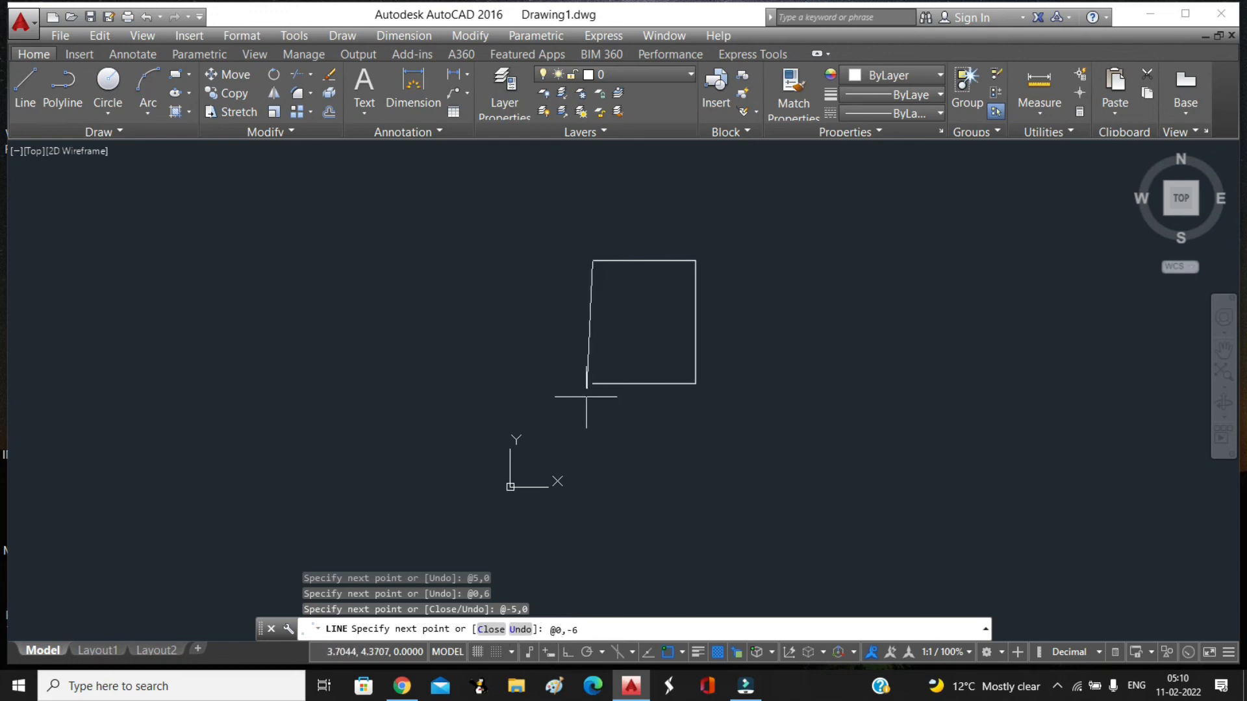
{"action": "key", "text": "Return"}
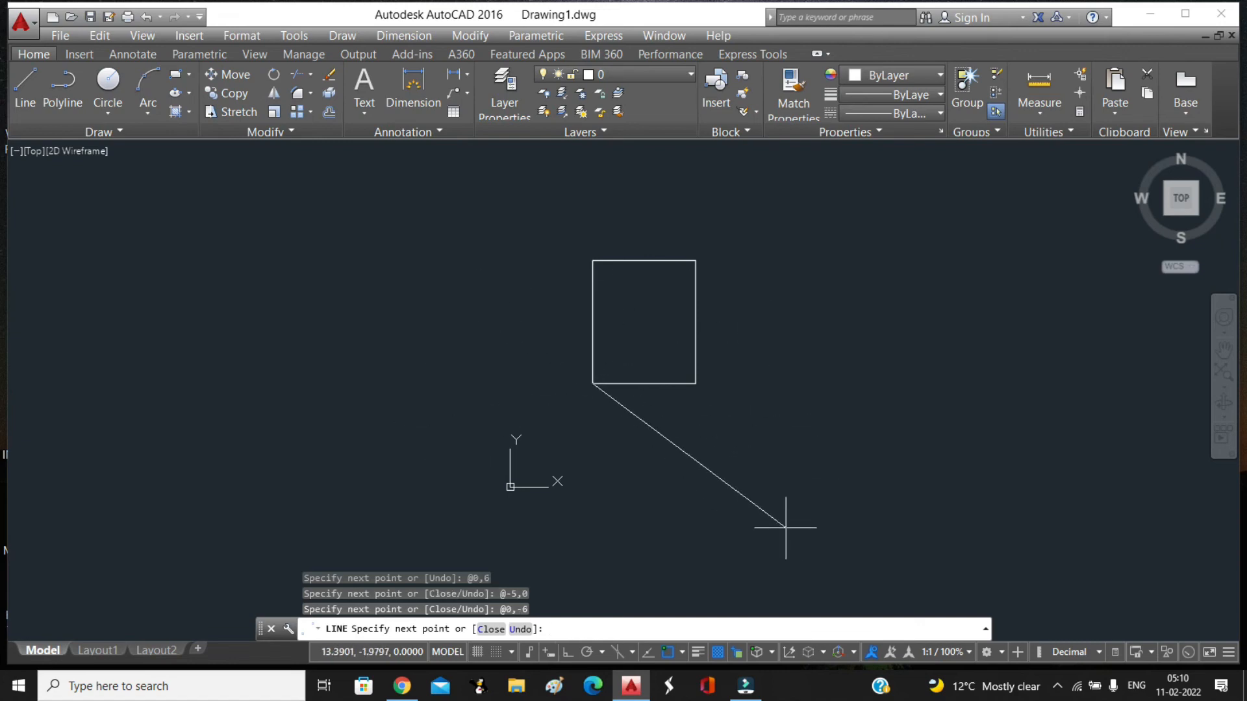
{"action": "key", "text": "Escape"}
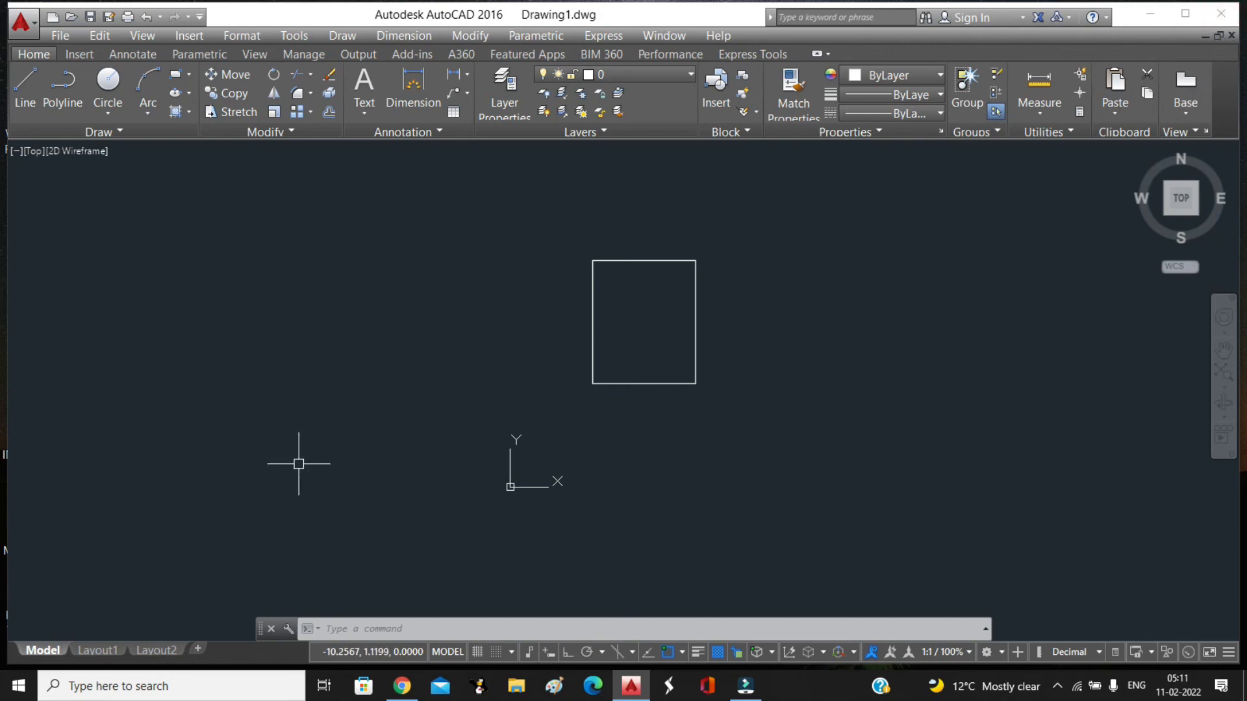
Quit the program without saving the changes to Drawing1.dwg.
{"action": "key", "text": "ctrl+q"}
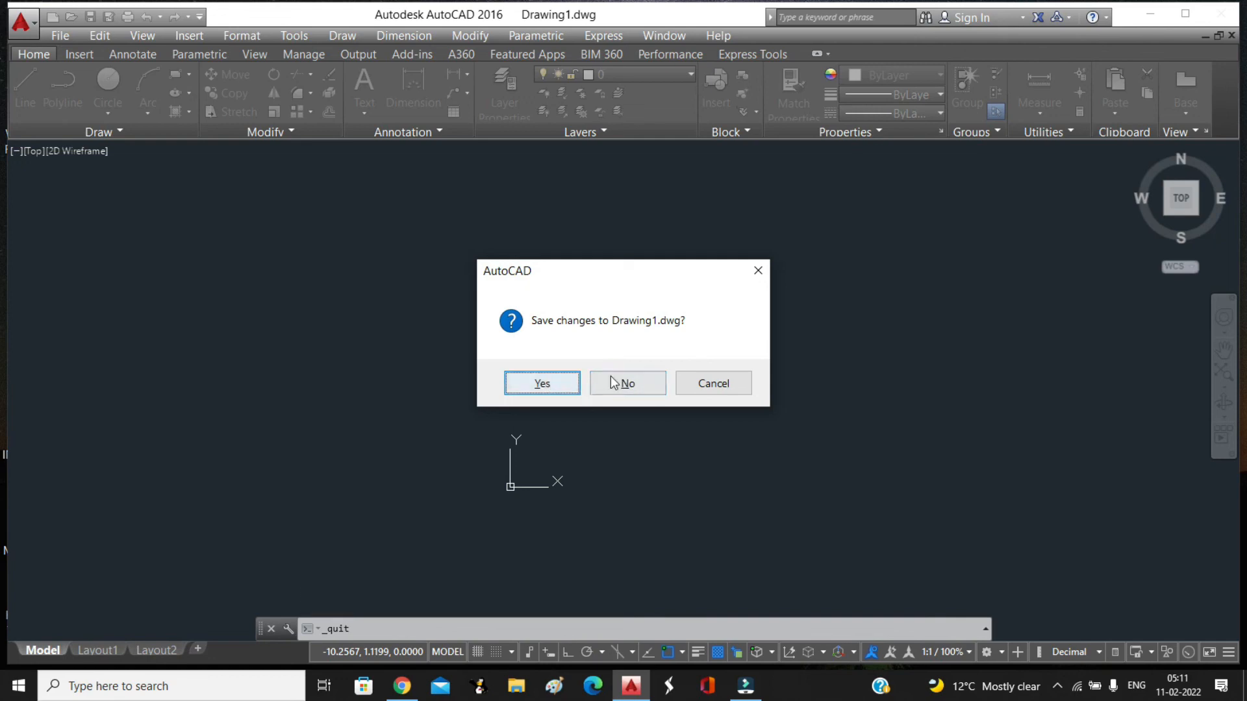
{"action": "left_click", "coordinate": [629, 384]}
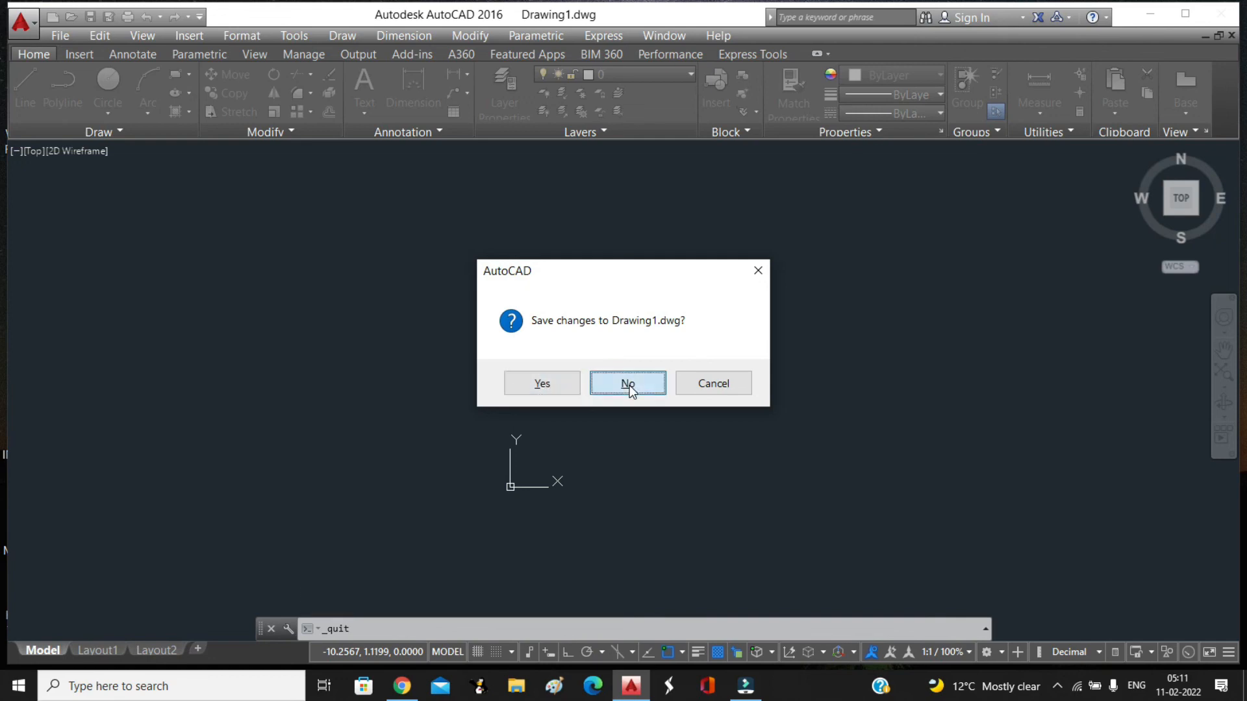